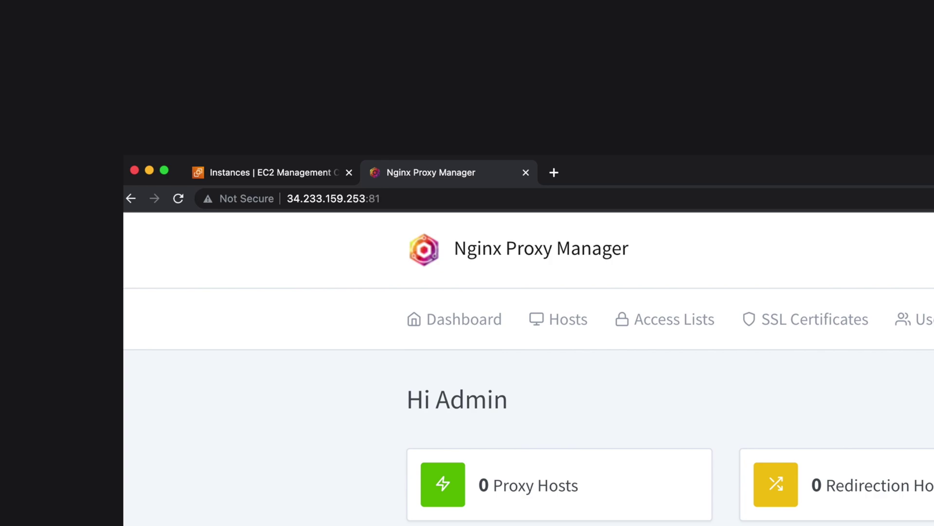
# Go to Nginx Proxy Manager's SSL Certificates page in the earlier tutorial video.
pyautogui.click(818, 327)
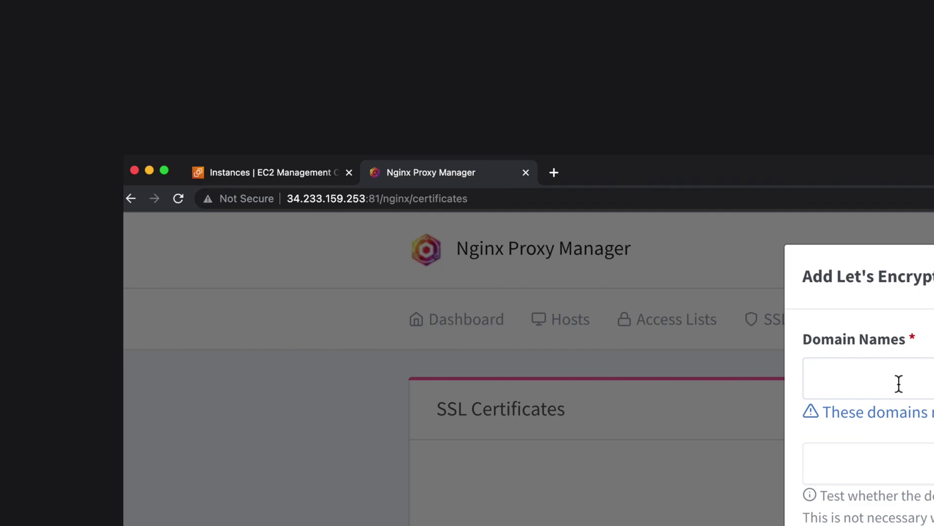
# Start adding a Let's Encrypt certificate, then close the extra Login tab.
pyautogui.click(897, 381)
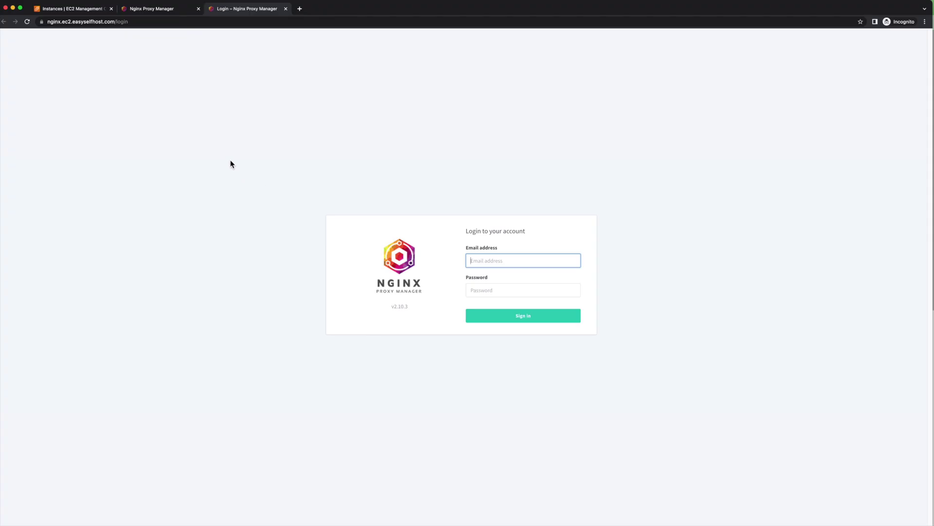
pyautogui.click(286, 8)
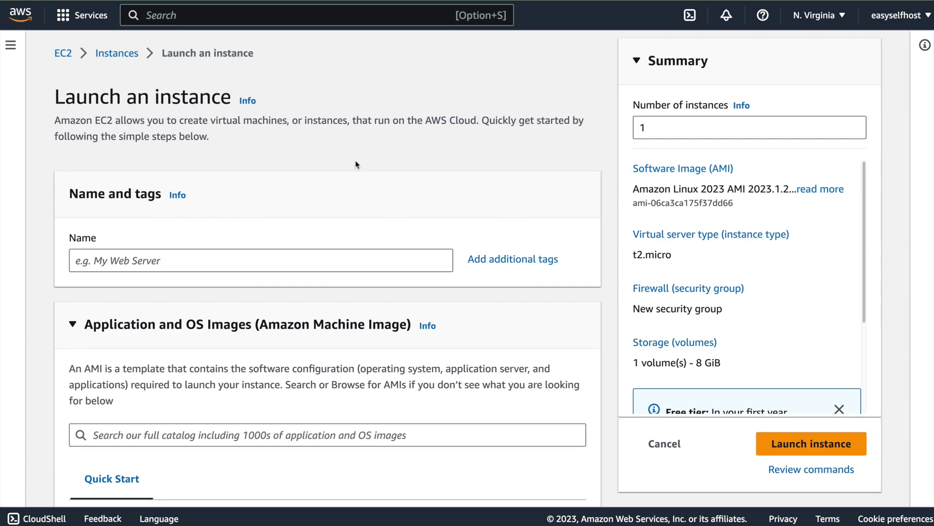
# Name the new instance secure-server and choose the Ubuntu AMI.
pyautogui.click(122, 261)
pyautogui.write('secure-server')
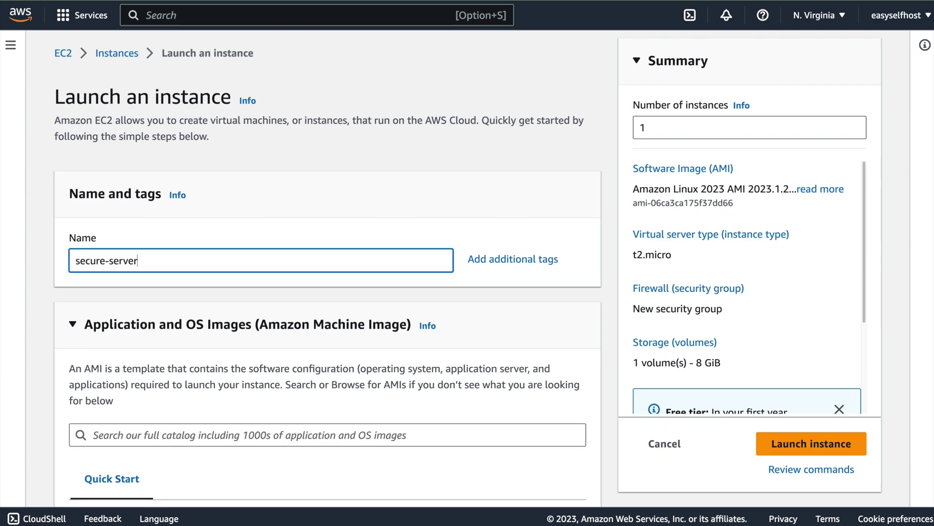
pyautogui.scroll(-1, 109, 291)
pyautogui.scroll(-4, 109, 291)
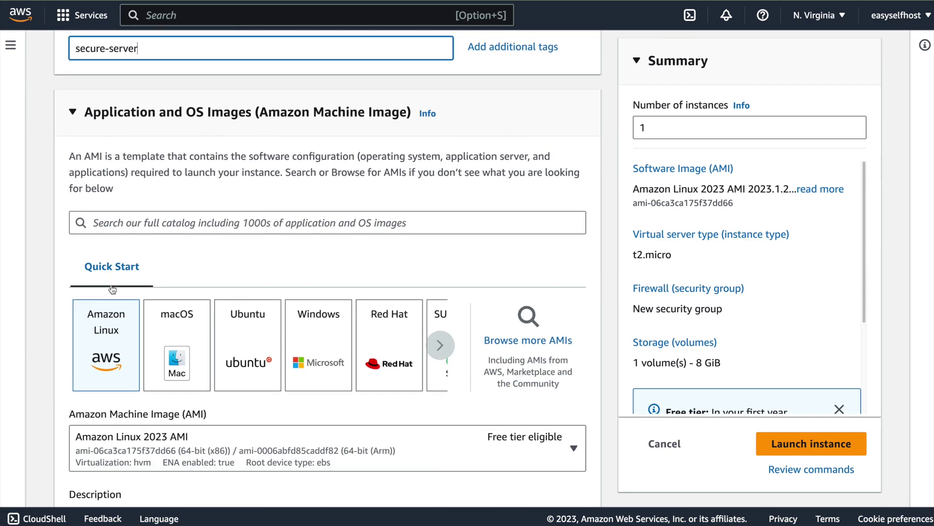
pyautogui.click(246, 335)
pyautogui.scroll(-6, 229, 348)
# Keep the t2.micro instance type and select the self-host-cloud key pair.
pyautogui.click(226, 352)
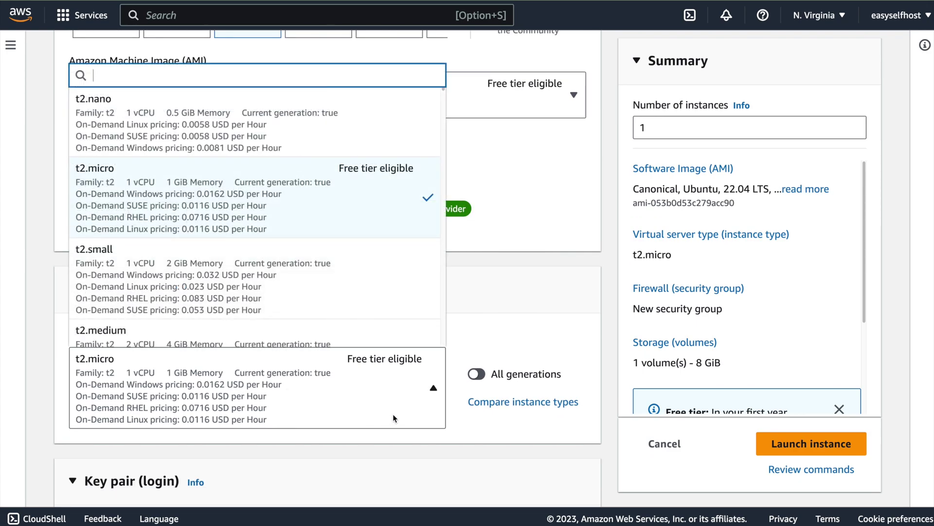
pyautogui.click(428, 390)
pyautogui.scroll(-5, 312, 367)
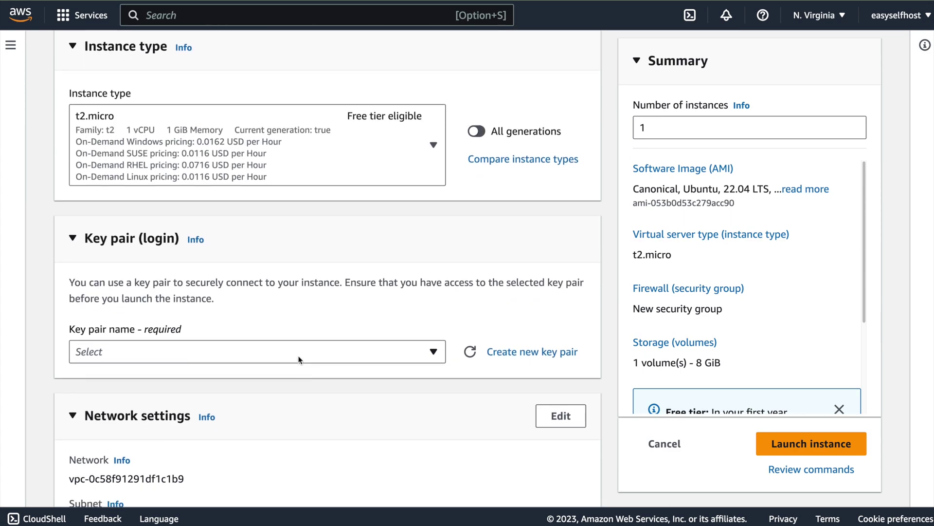
pyautogui.click(298, 356)
pyautogui.click(202, 477)
# Allow HTTPS and HTTP traffic from the internet and launch the instance.
pyautogui.scroll(-6, 266, 403)
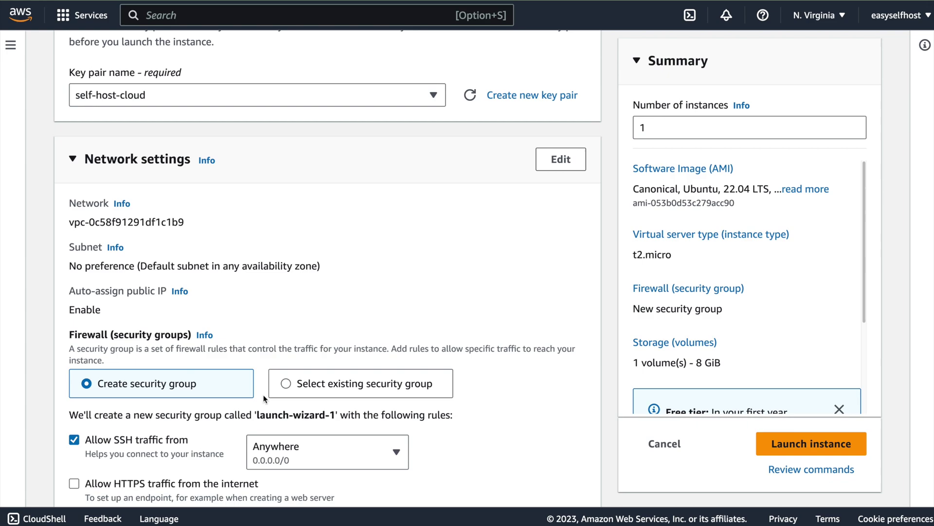
pyautogui.scroll(-1, 266, 398)
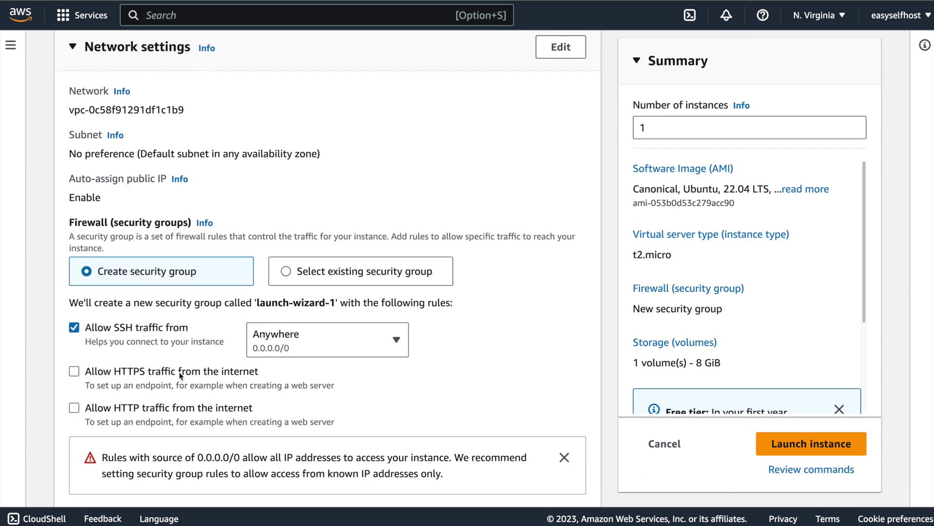
pyautogui.click(74, 371)
pyautogui.click(74, 407)
pyautogui.scroll(-8, 236, 381)
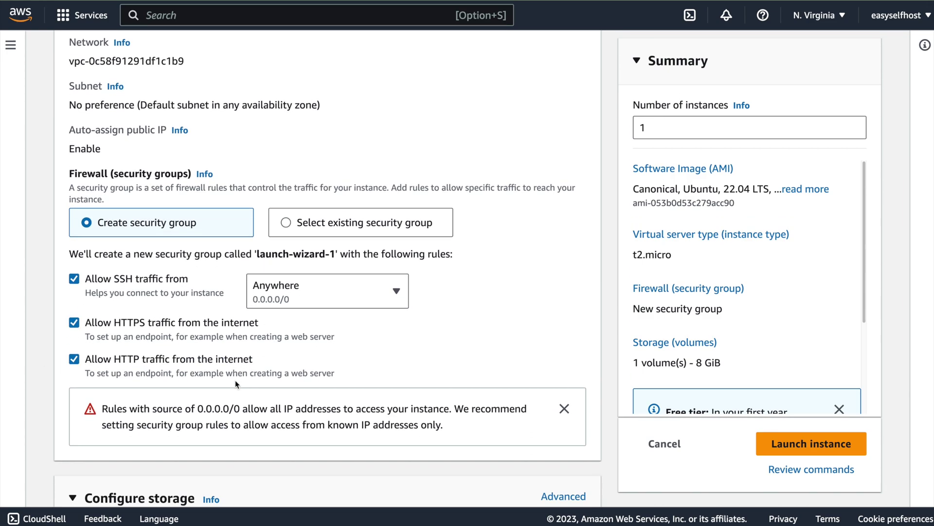
pyautogui.scroll(-3, 749, 292)
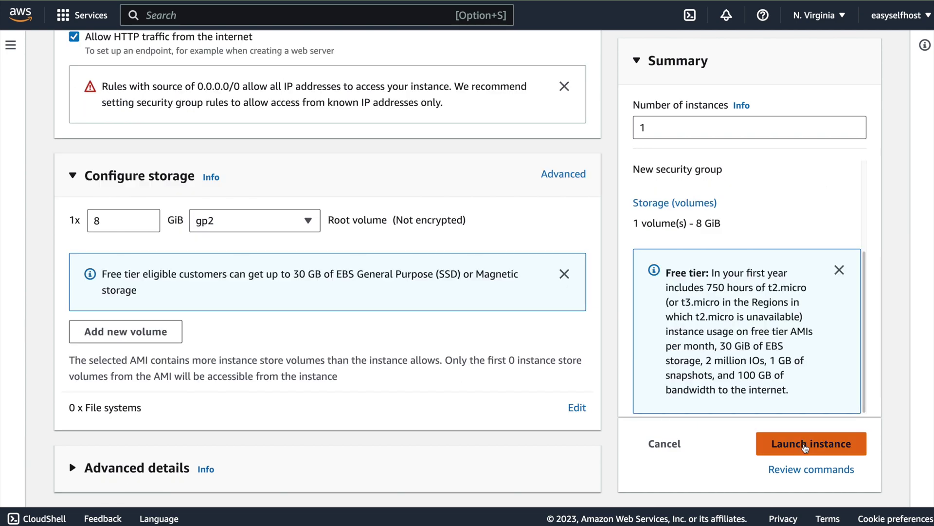
pyautogui.click(806, 444)
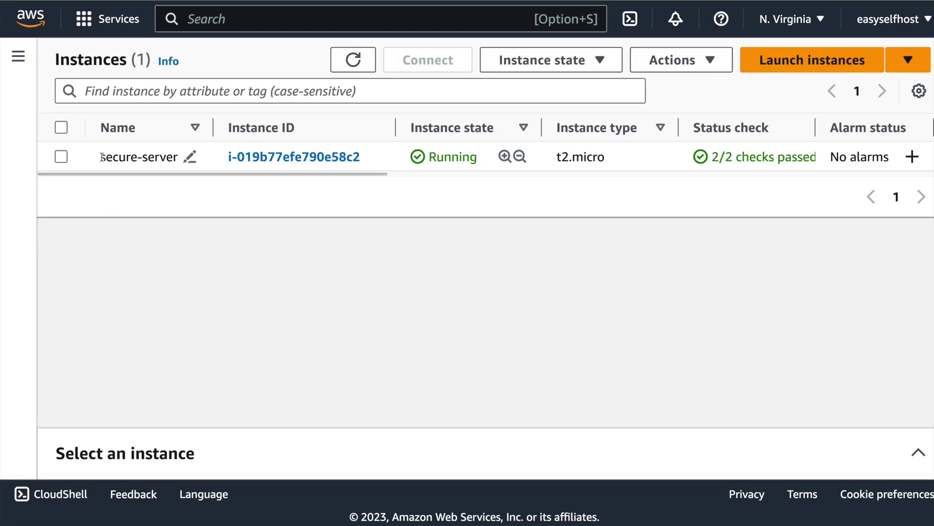
# Connect to secure-server in an EC2 Instance Connect browser terminal.
pyautogui.click(61, 157)
pyautogui.click(427, 60)
pyautogui.scroll(-5, 721, 419)
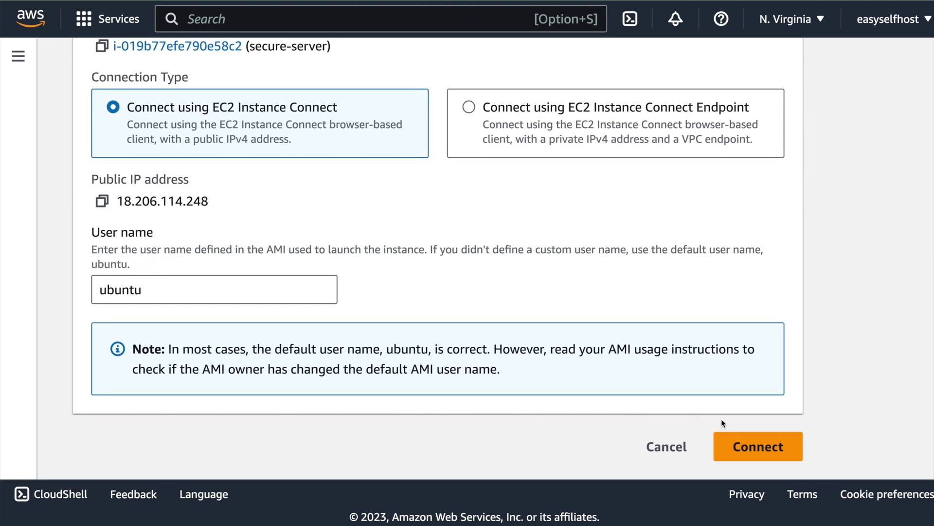
pyautogui.click(743, 448)
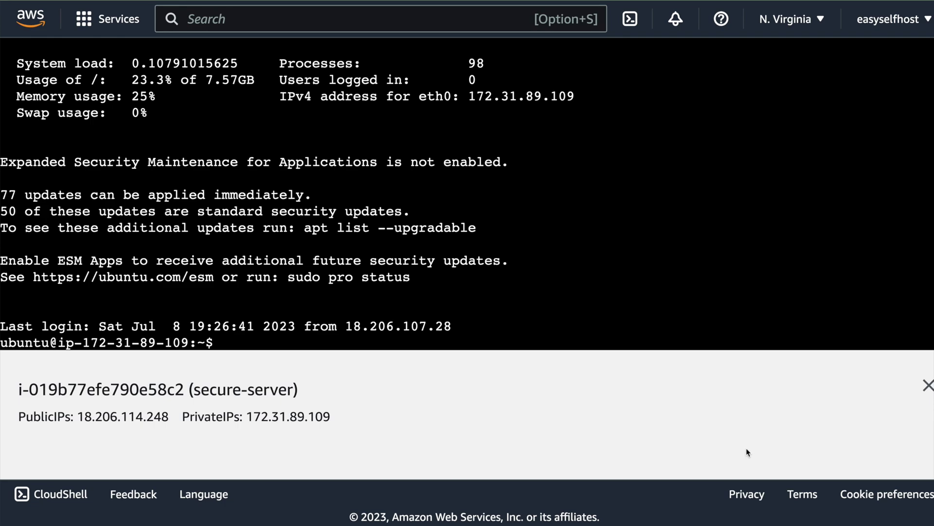
pyautogui.click(928, 386)
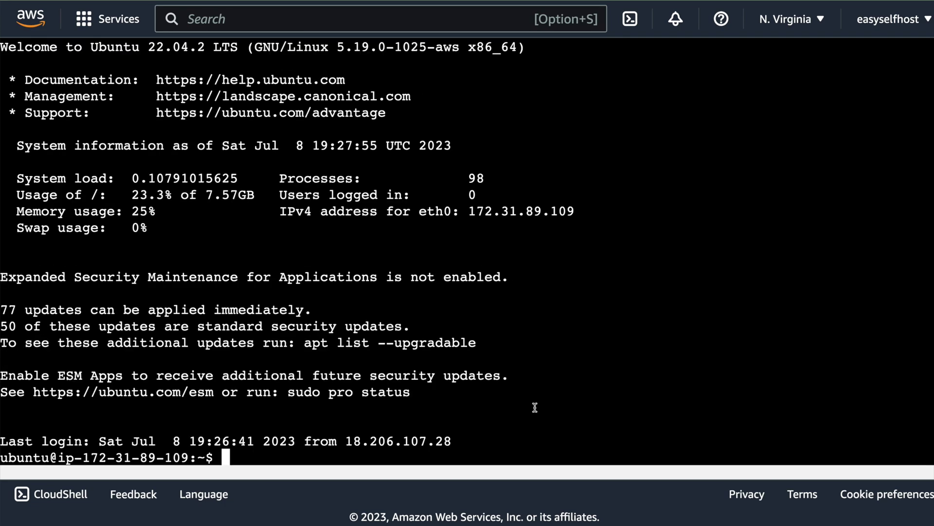
# Clear the terminal, run sudo apt update, and install the wireguard package.
pyautogui.hotkey('ctrl', 'l')
pyautogui.write('sudo apt update')
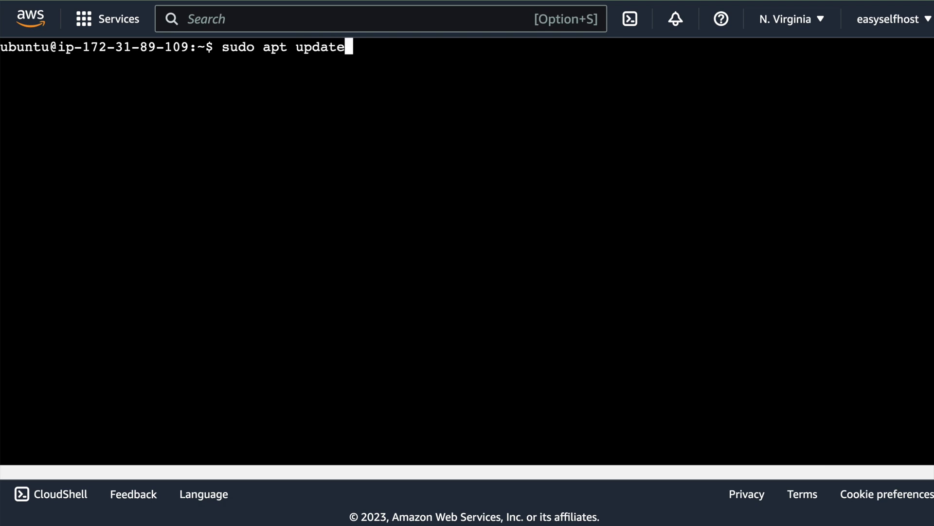
pyautogui.press('Return')
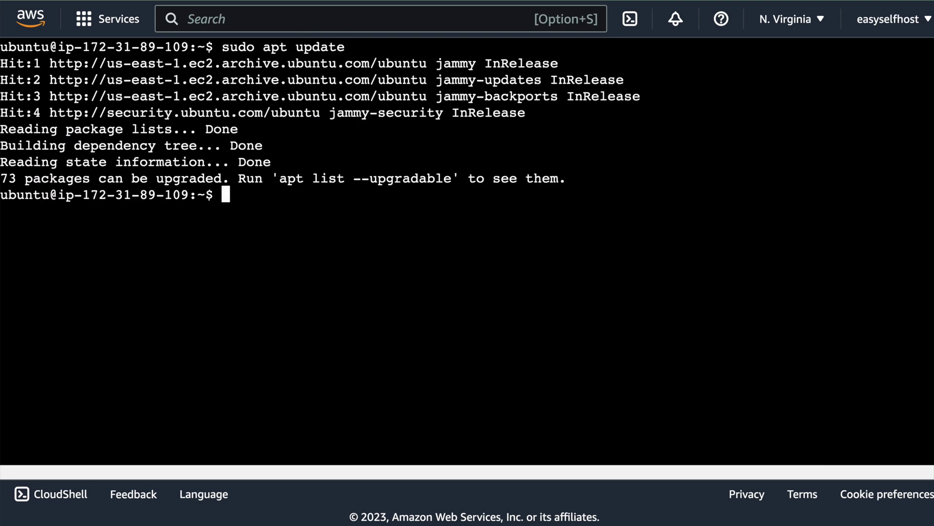
pyautogui.write('sudo apt install wireguard')
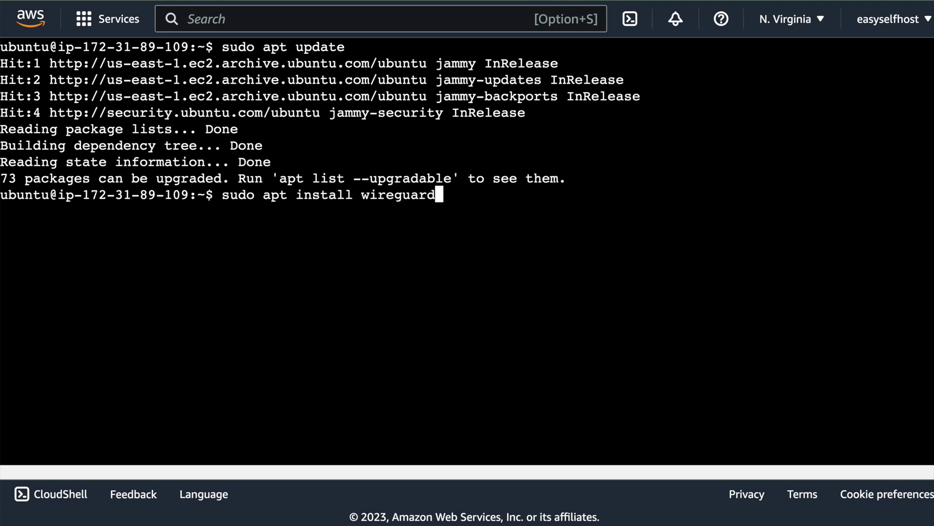
pyautogui.press('Return')
pyautogui.write('y')
pyautogui.press('Return')
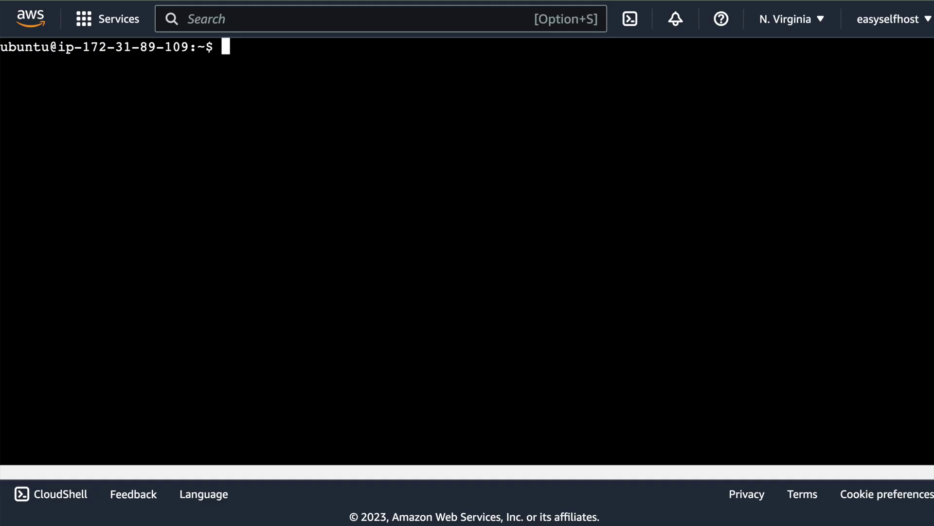
# Generate the private key to /etc/wireguard/private.key and restrict it to mode 400.
pyautogui.write('wg gen')
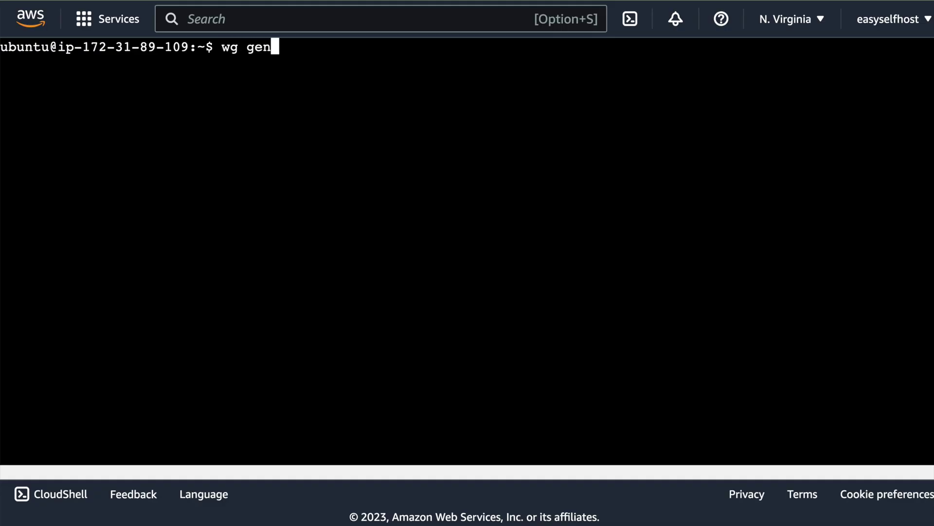
pyautogui.write('key |')
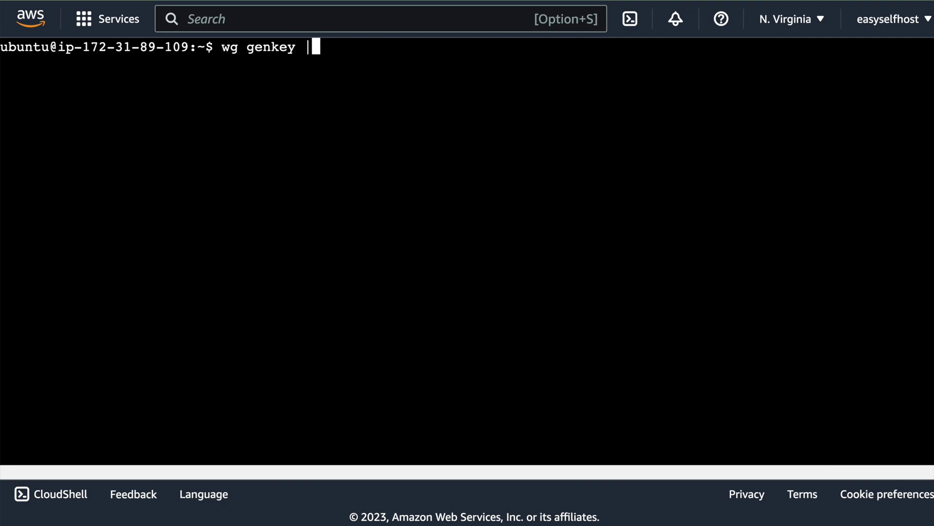
pyautogui.write(' sudo tee /etc/wireguard/')
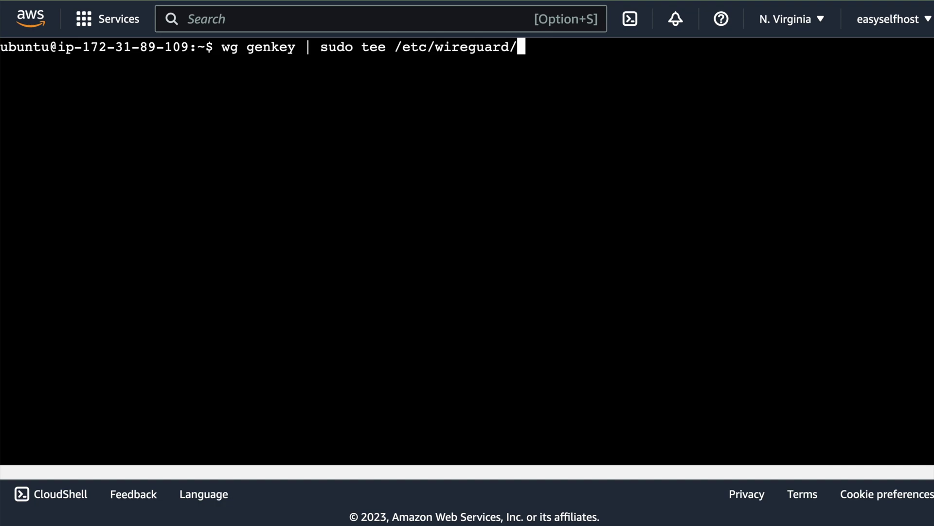
pyautogui.write('private.key')
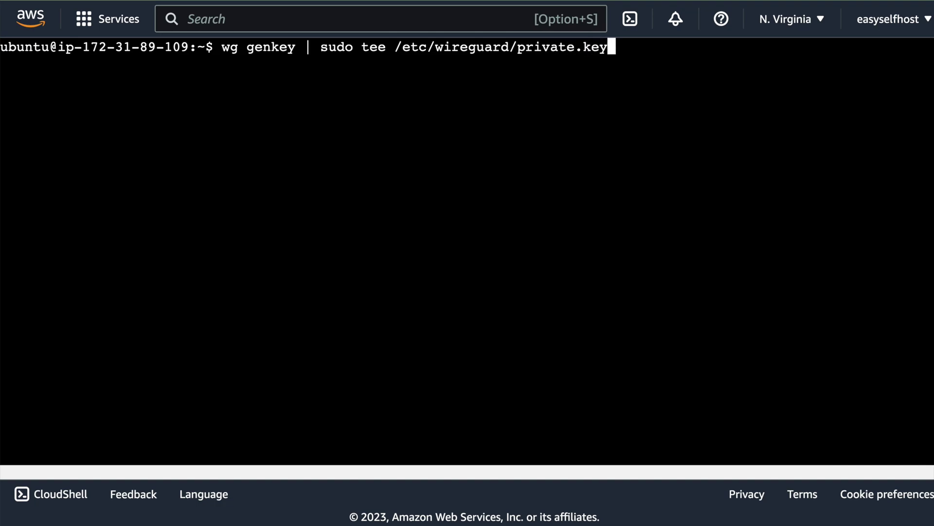
pyautogui.press('Return')
pyautogui.write('sudo chmod ')
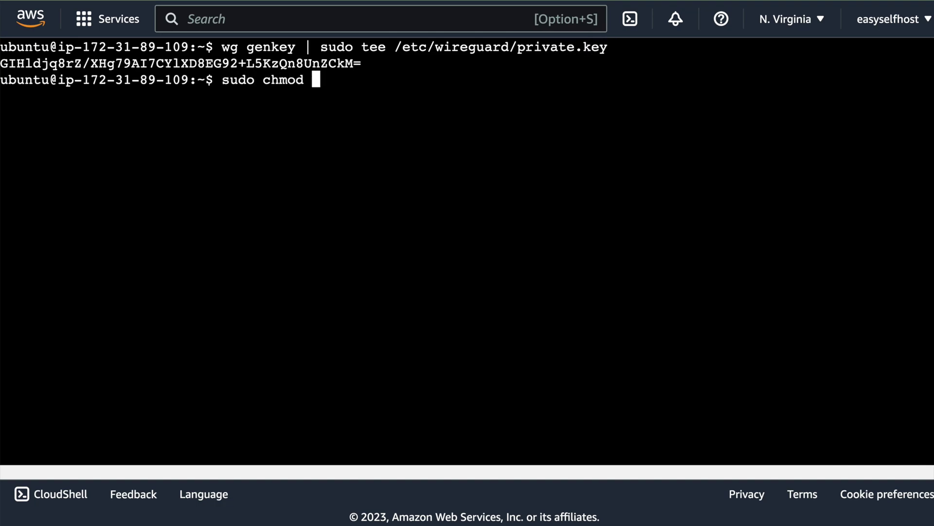
pyautogui.write('400 /etc/w')
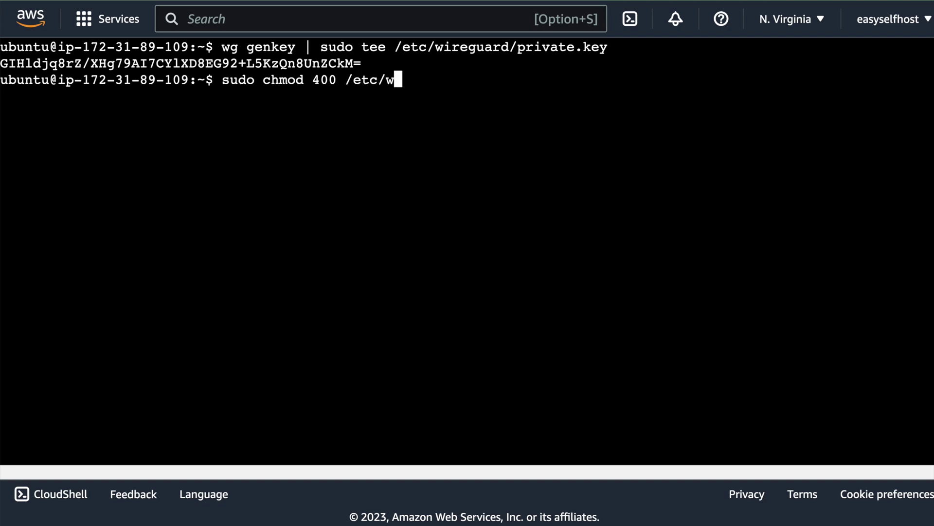
pyautogui.write('ireguard/private')
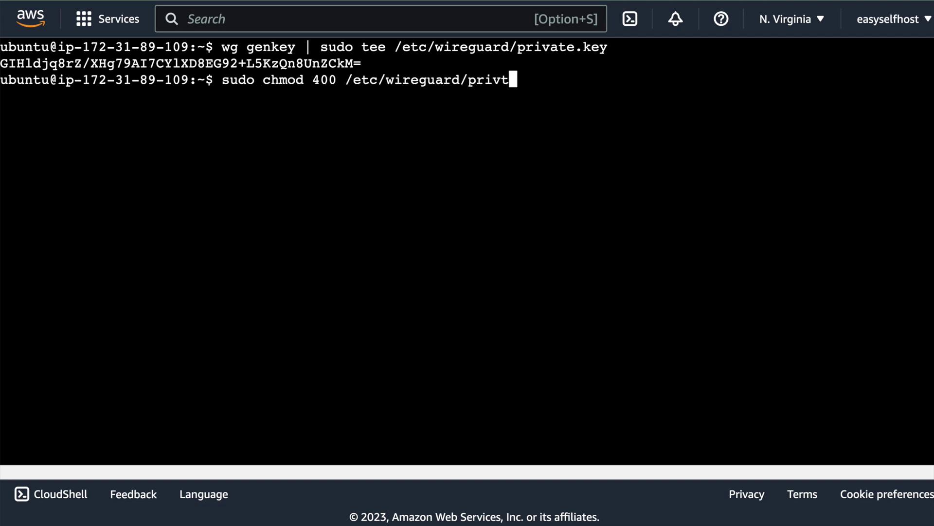
pyautogui.write('.key')
pyautogui.press('Return')
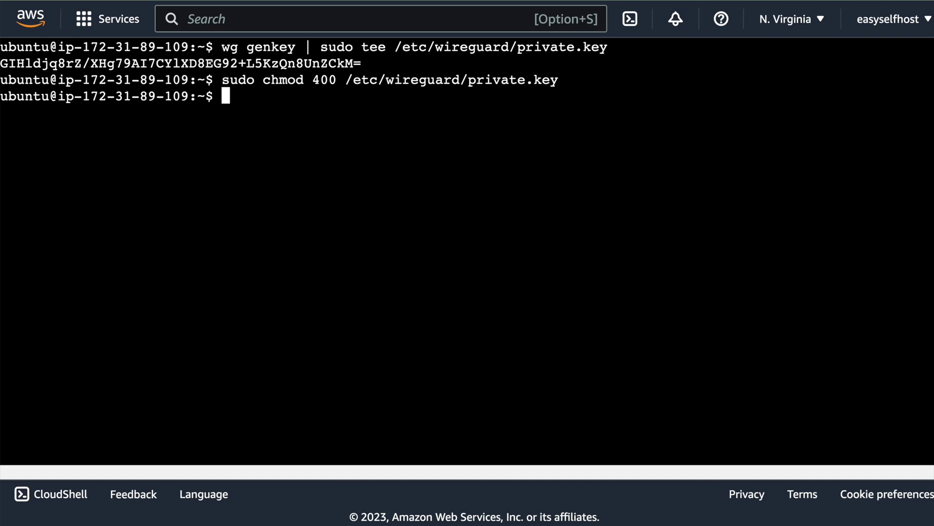
# Derive public.key with wg pubkey, print both key files, and select the private key.
pyautogui.write('sudo cat /etc/wireguard/private.key | wg pub')
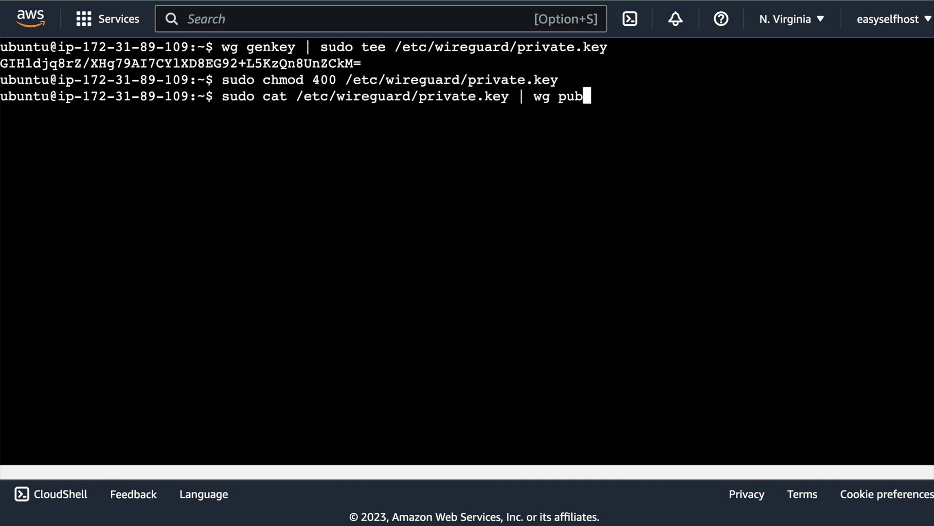
pyautogui.write('key | sudo tee /etc/wireguard/public.key')
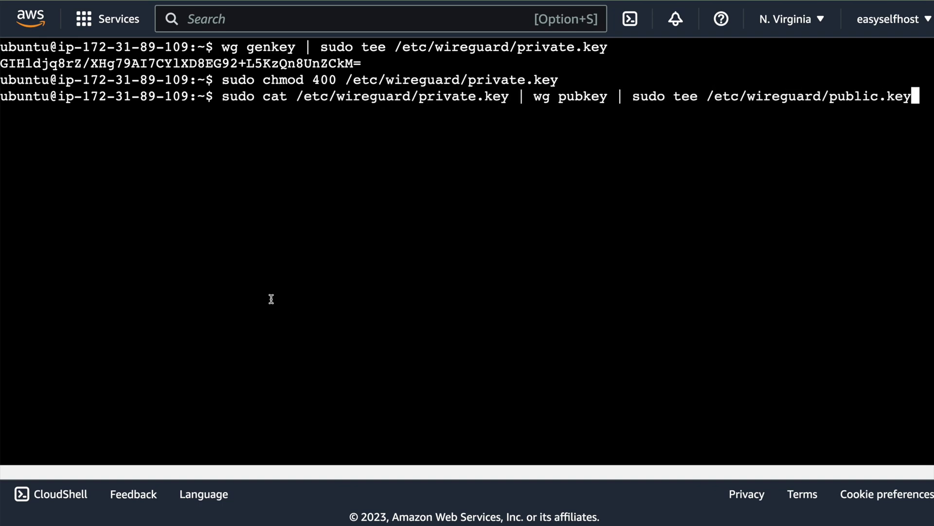
pyautogui.moveTo(226, 98); pyautogui.dragTo(919, 103)
pyautogui.press('Return')
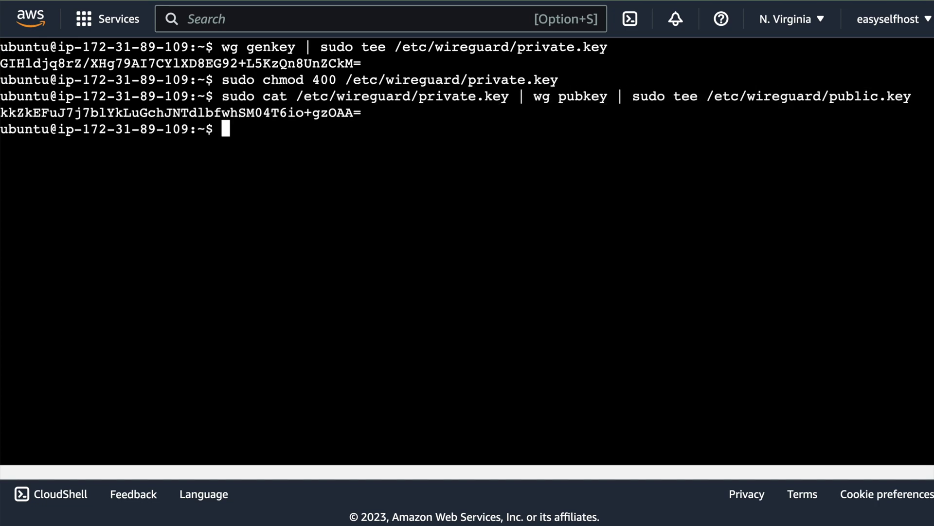
pyautogui.write('sudo cat /etc/wire')
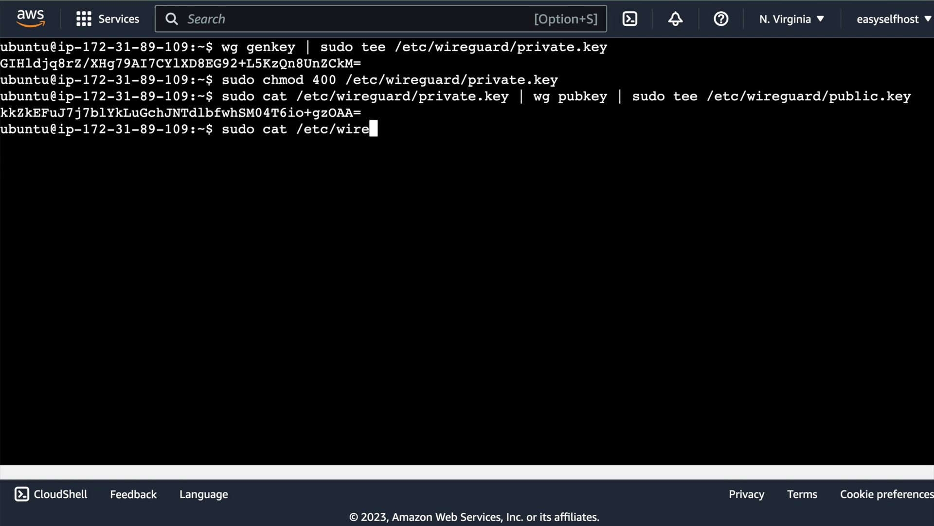
pyautogui.write('guard/public.key')
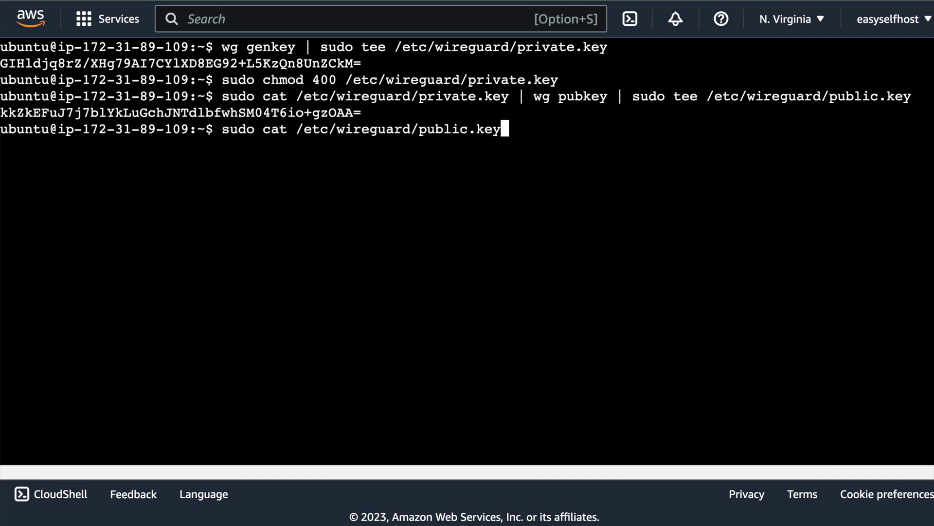
pyautogui.press('Return')
pyautogui.press('Up')
pyautogui.press('BackSpace')
pyautogui.press('BackSpace')
pyautogui.press('BackSpace')
pyautogui.press('BackSpace')
pyautogui.press('BackSpace')
pyautogui.press('BackSpace')
pyautogui.press('BackSpace')
pyautogui.press('BackSpace')
pyautogui.press('BackSpace')
pyautogui.write('ri')
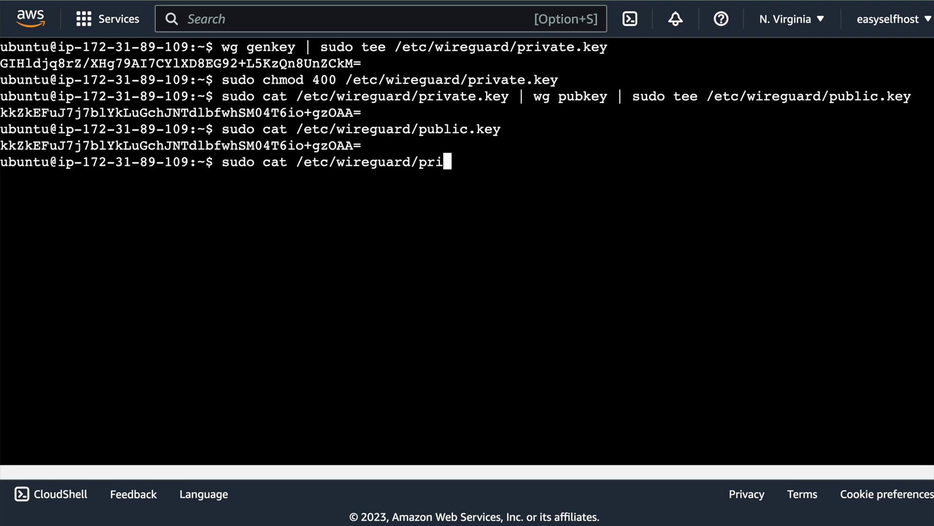
pyautogui.write('vate.key')
pyautogui.press('Return')
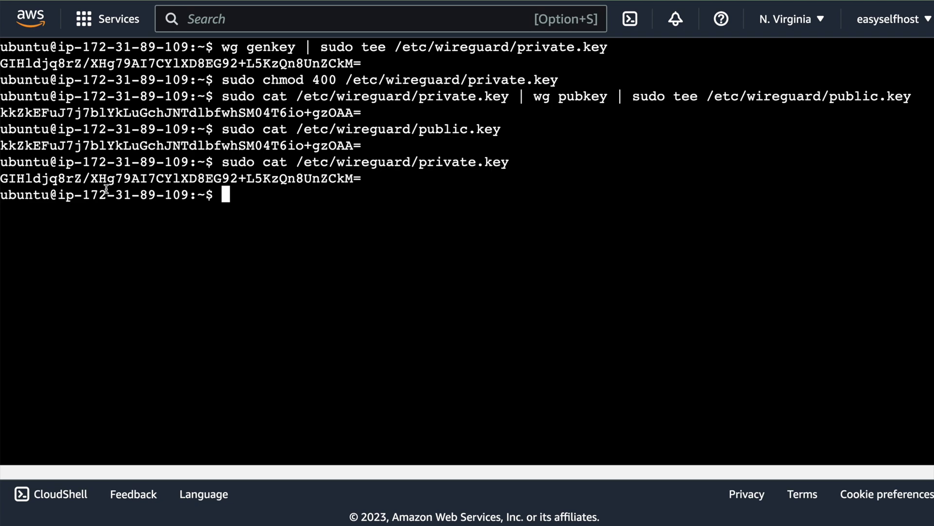
pyautogui.moveTo(2, 178); pyautogui.dragTo(367, 180)
pyautogui.press('super+c')
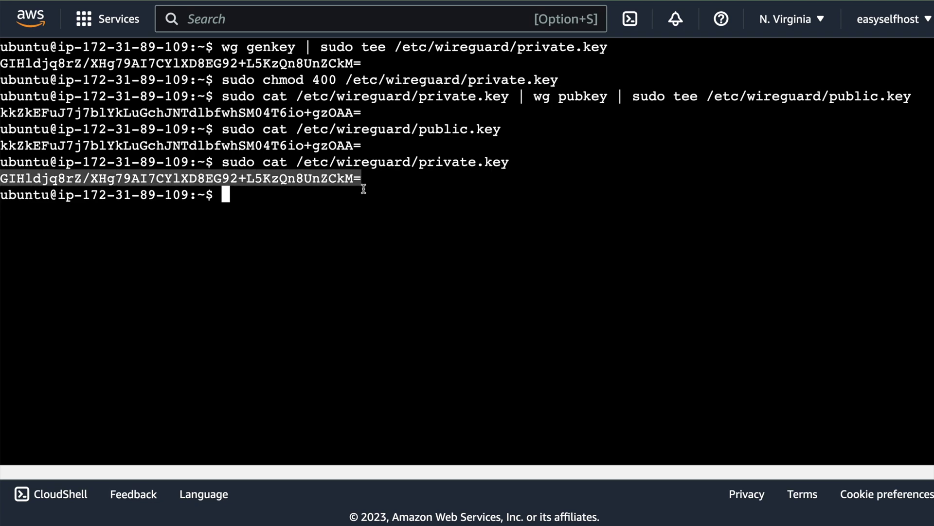
# Create /etc/wireguard/wg0.conf in nano with [Interface] and the pasted PrivateKey.
pyautogui.click(357, 199)
pyautogui.write('sudo nano')
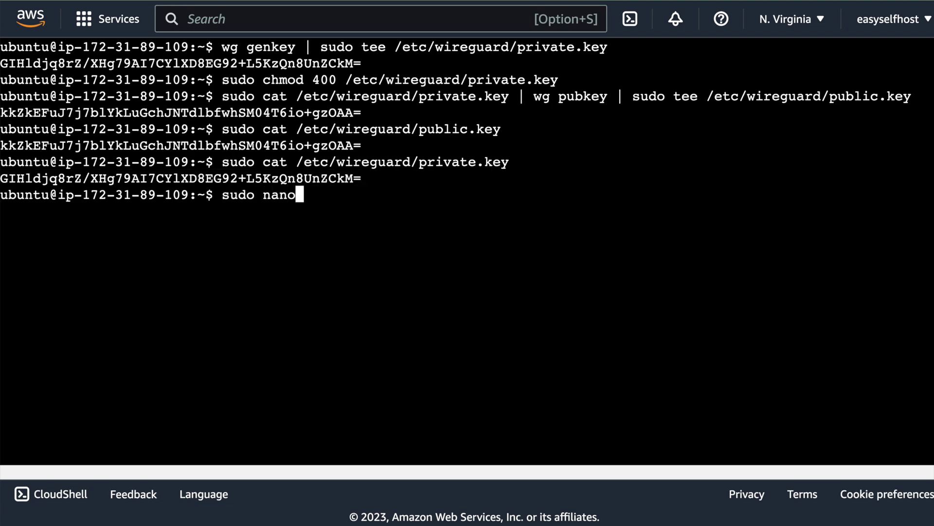
pyautogui.write(' /etc/wire')
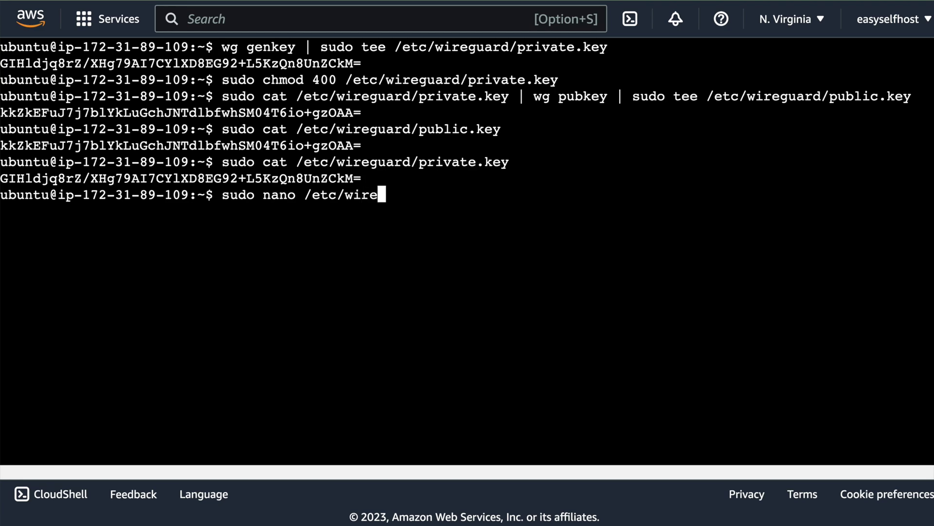
pyautogui.write('guard/wg0.conf')
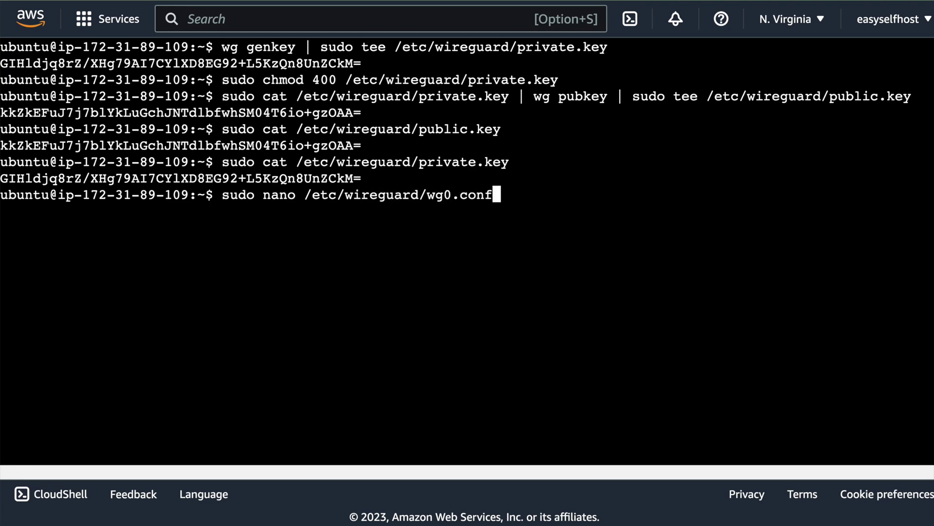
pyautogui.press('Return')
pyautogui.write('[Interface]')
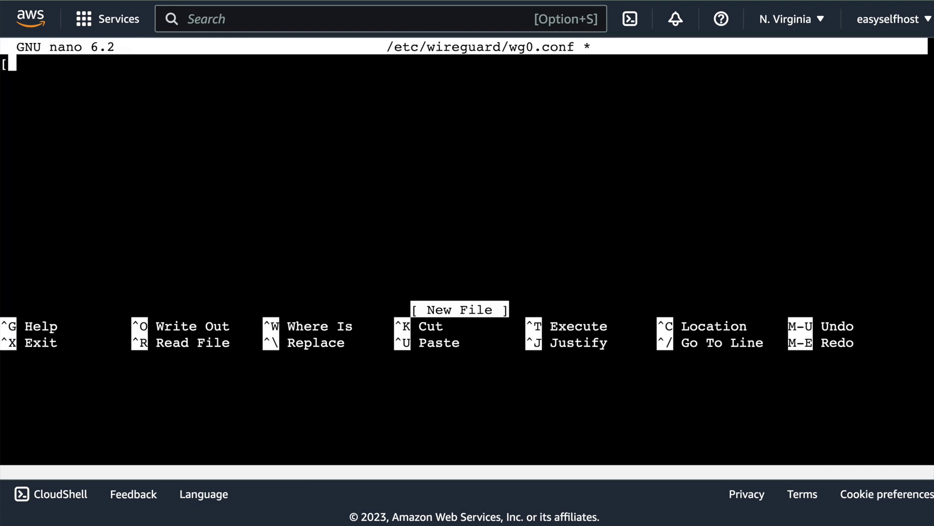
pyautogui.press('Return')
pyautogui.write('PrivateKey =')
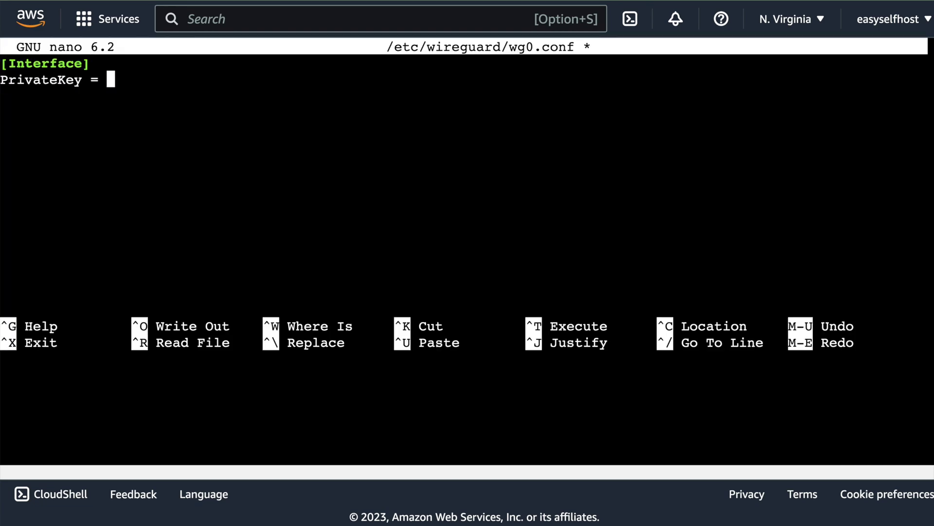
pyautogui.press('super+v')
# Add Address = 10.1.1.1/24, ListenPort = 51820 and SaveConfig = true.
pyautogui.press('Return')
pyautogui.write('A')
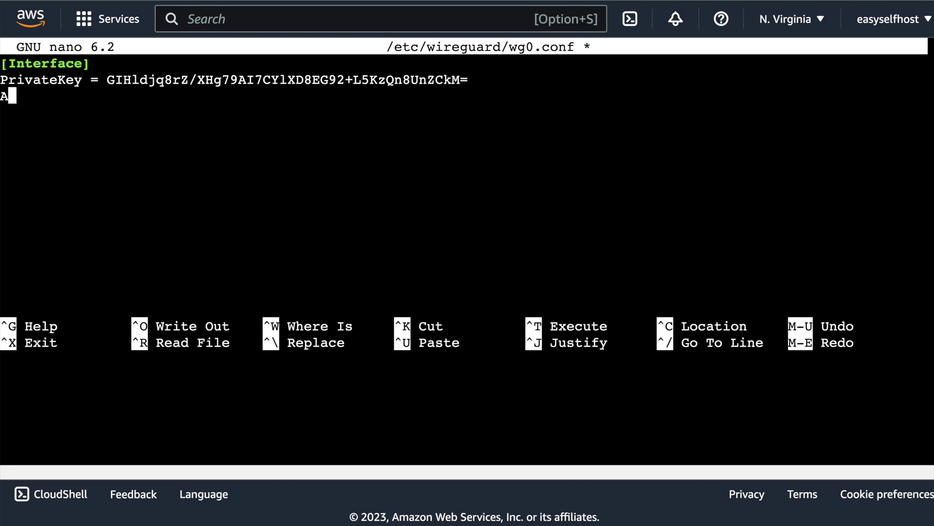
pyautogui.write('ddress = ')
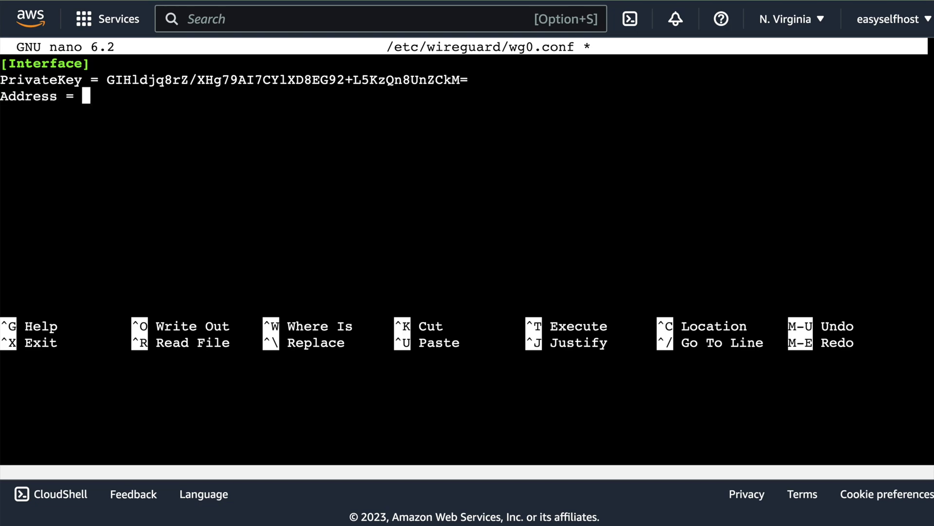
pyautogui.write('10.1.1.1/')
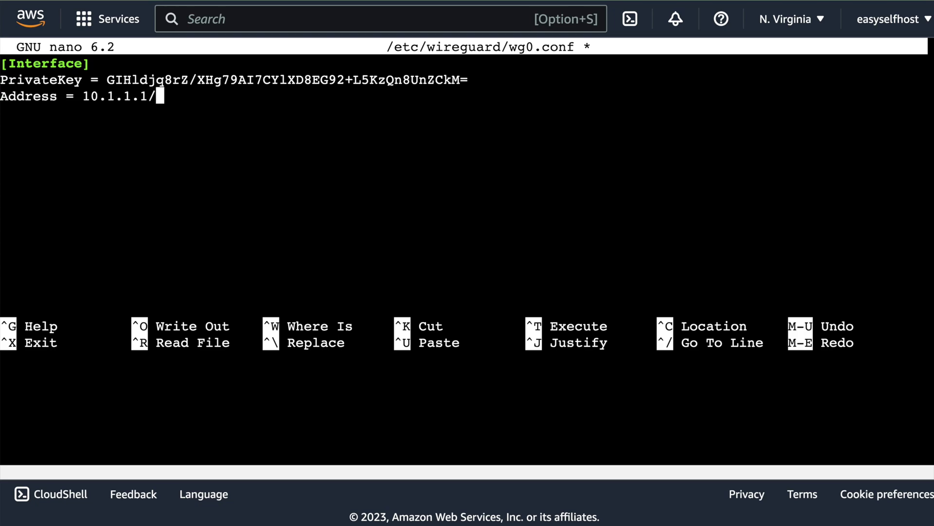
pyautogui.write('24')
pyautogui.press('Return')
pyautogui.write('ListenPort')
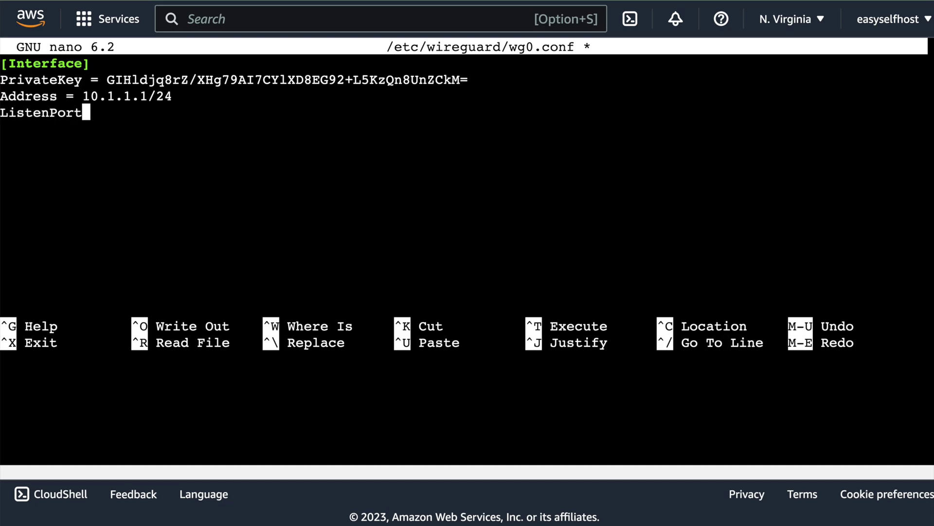
pyautogui.write(' = 51820')
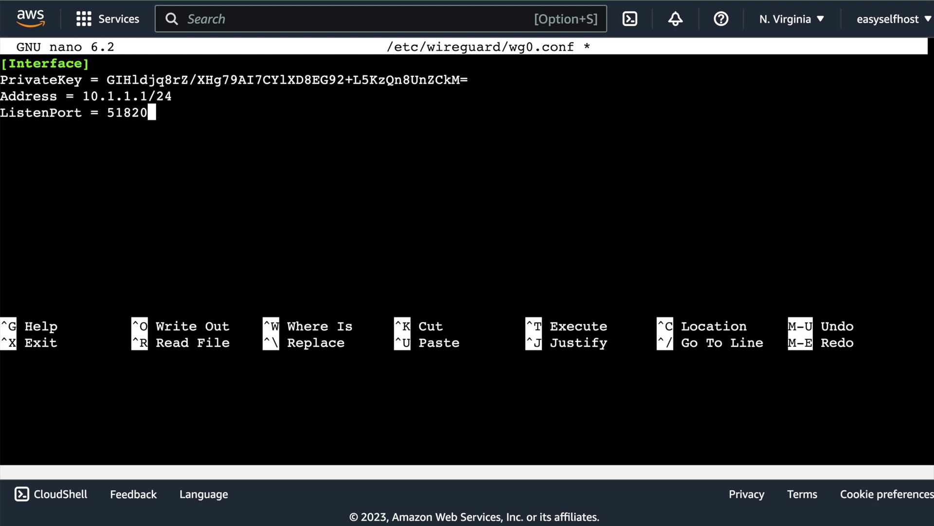
pyautogui.press('Return')
pyautogui.write('SaveConfig = ')
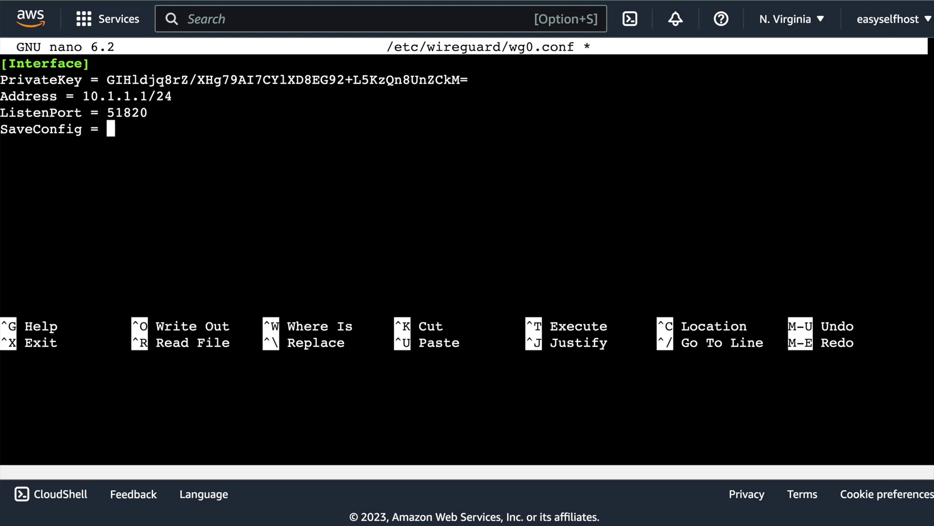
pyautogui.write('true')
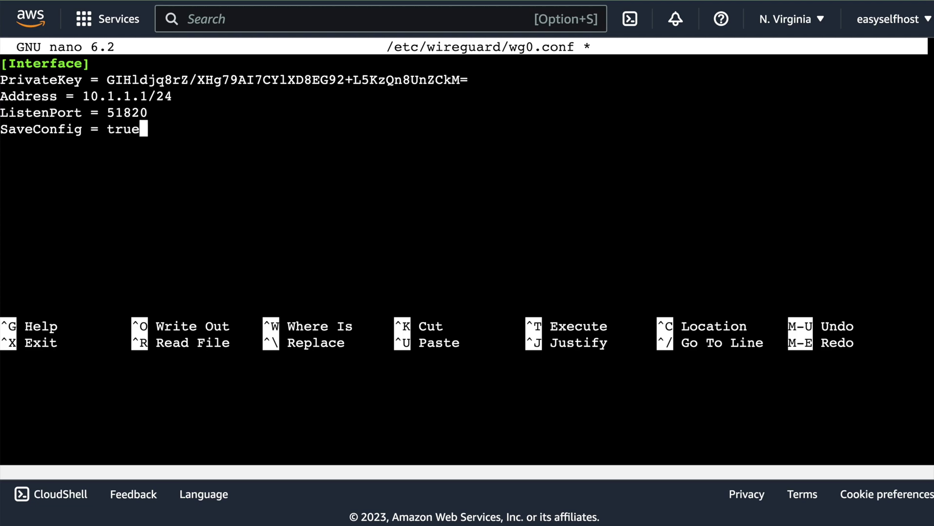
# Save wg0.conf and print its contents to verify.
pyautogui.hotkey('ctrl', 'x')
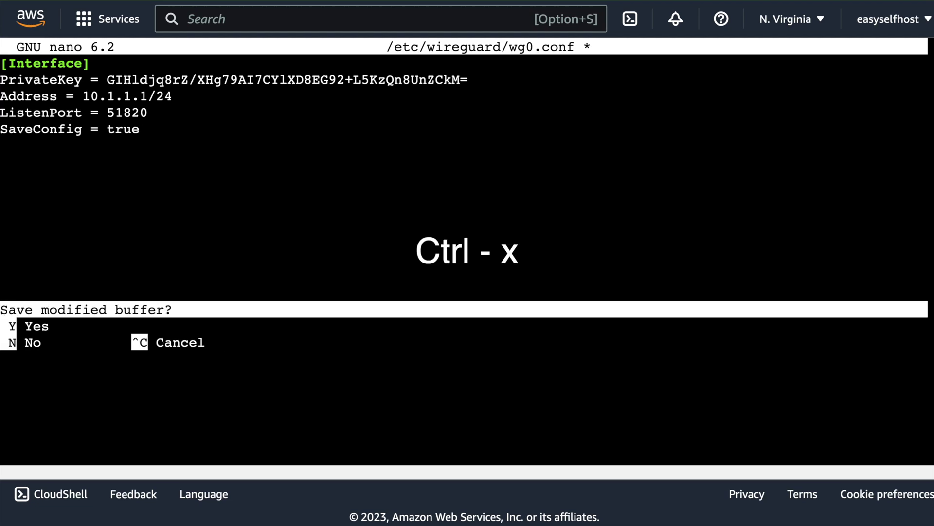
pyautogui.press('y')
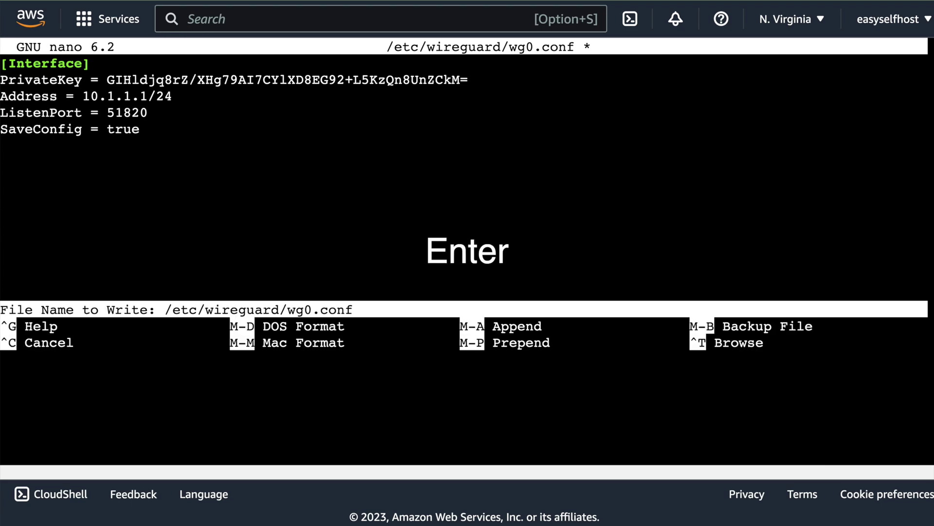
pyautogui.press('Return')
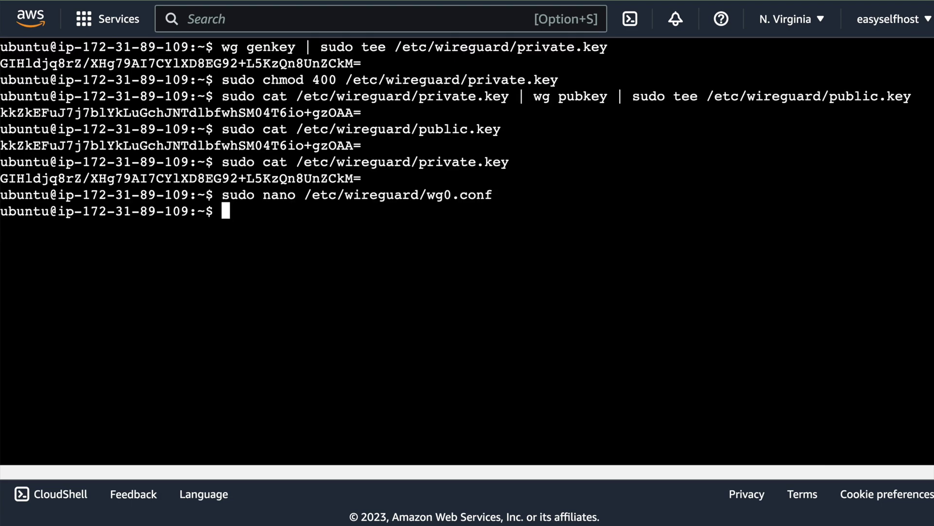
pyautogui.write('sudo cat /')
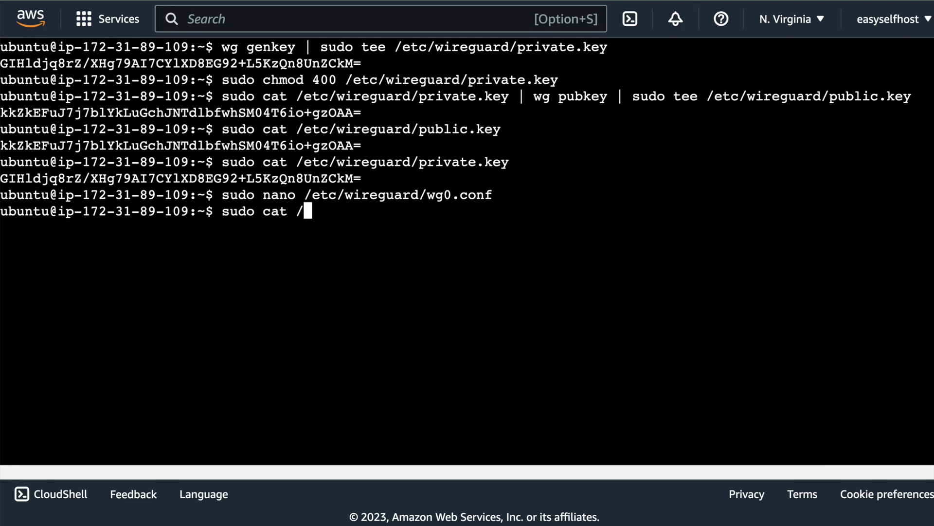
pyautogui.write('etc/wi')
pyautogui.press('Tab')
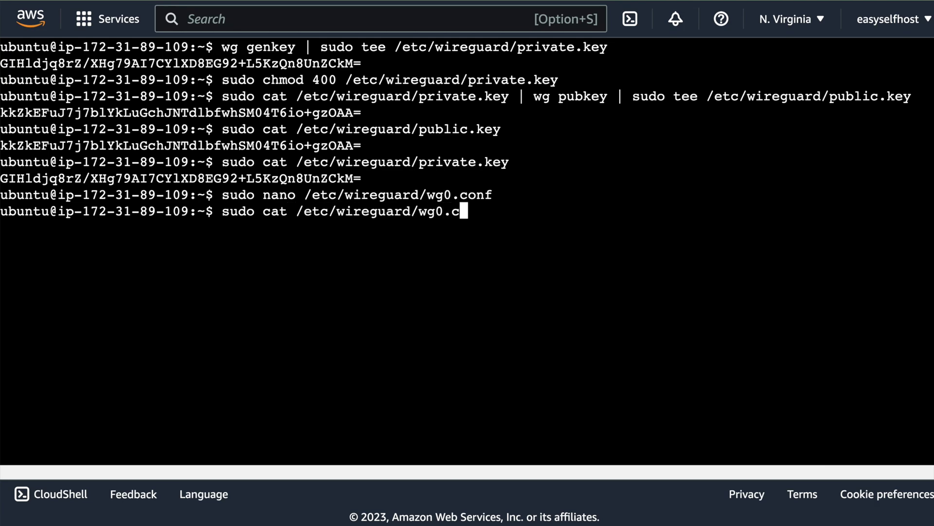
pyautogui.write('onf')
pyautogui.press('Return')
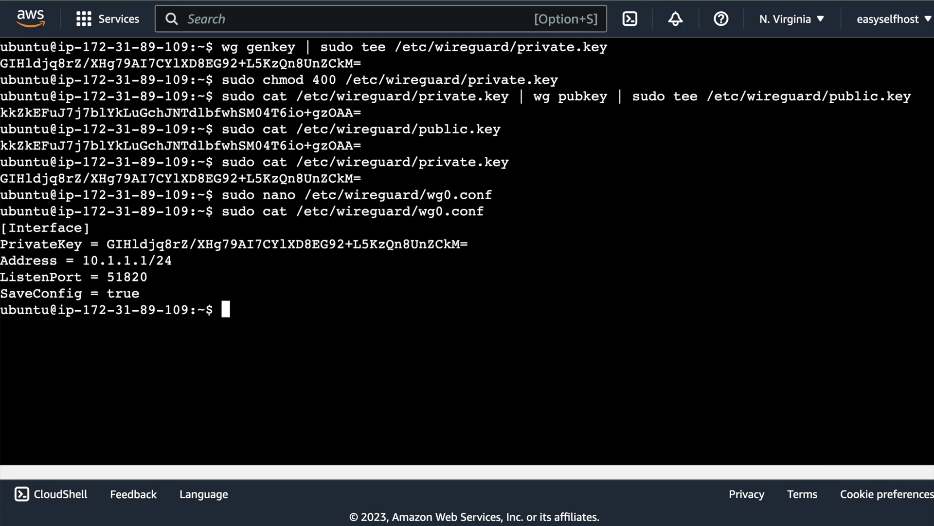
pyautogui.write('sudo systemctl ')
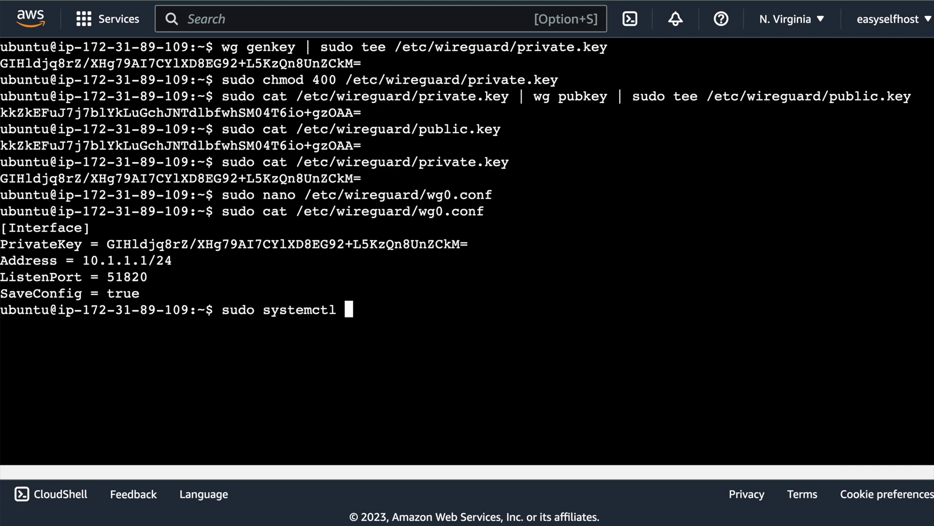
pyautogui.write('enable wg-quick@wg')
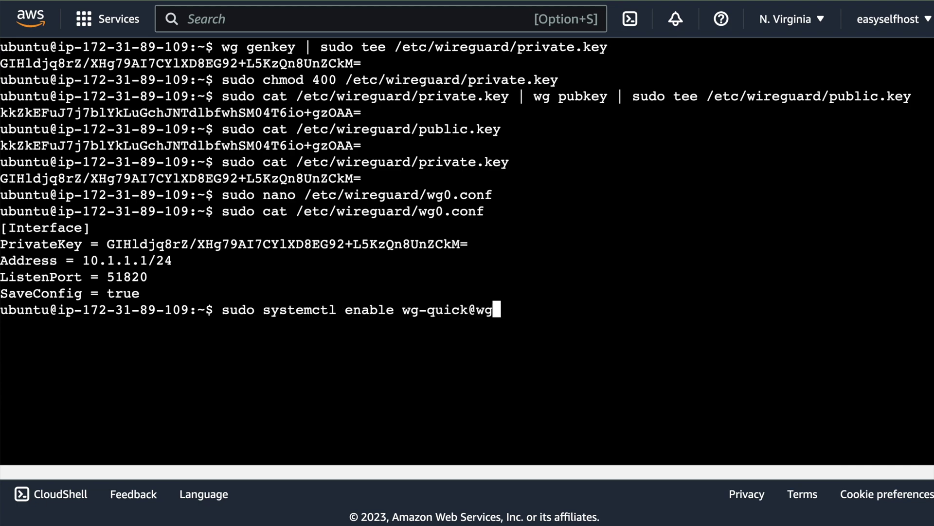
pyautogui.write('0.service')
pyautogui.moveTo(222, 309); pyautogui.dragTo(566, 310)
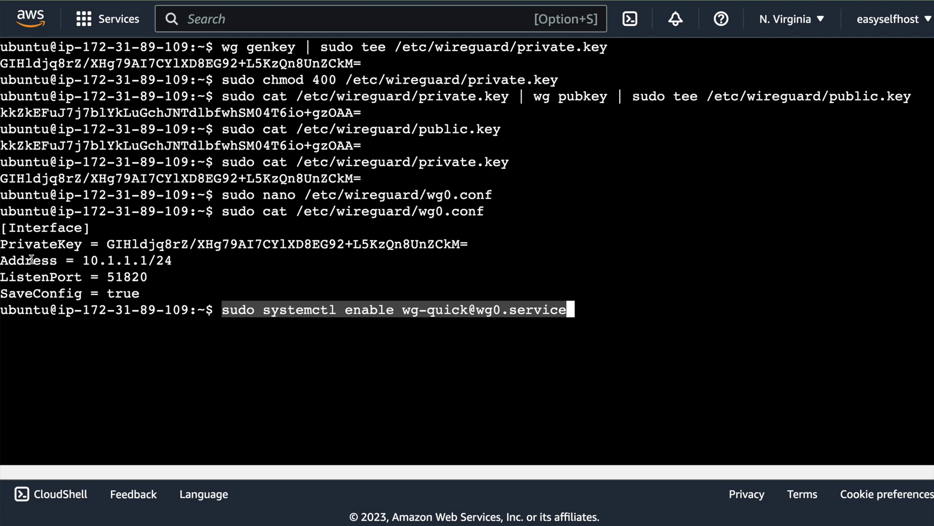
pyautogui.press('Return')
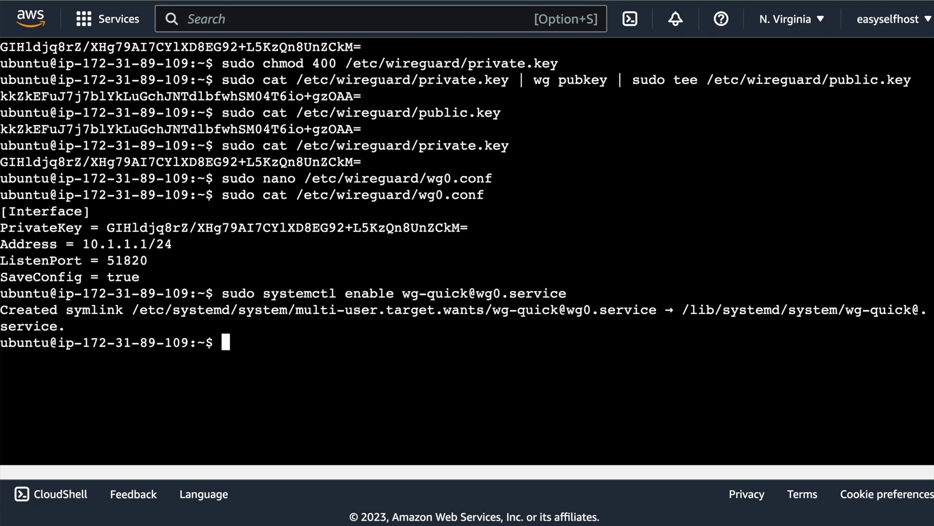
pyautogui.write('sudo systemctl start wg-quick')
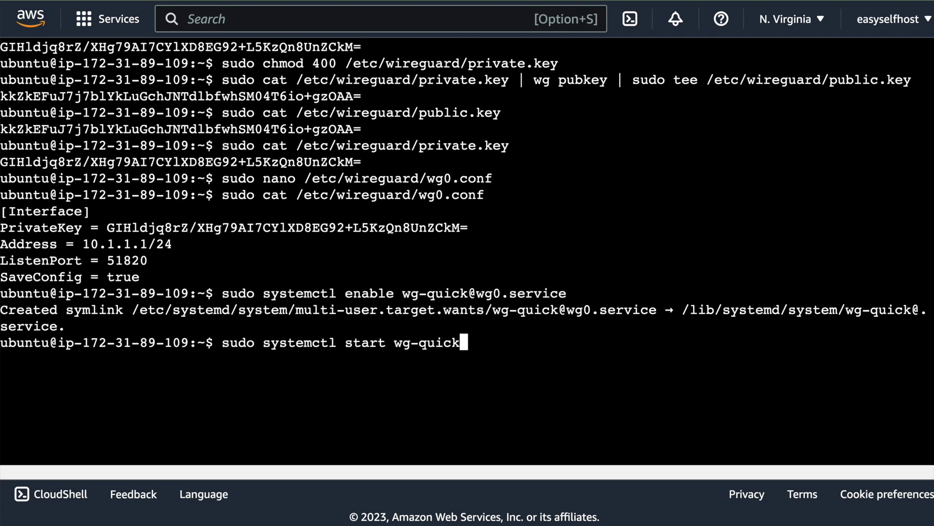
pyautogui.write('@wg0.service')
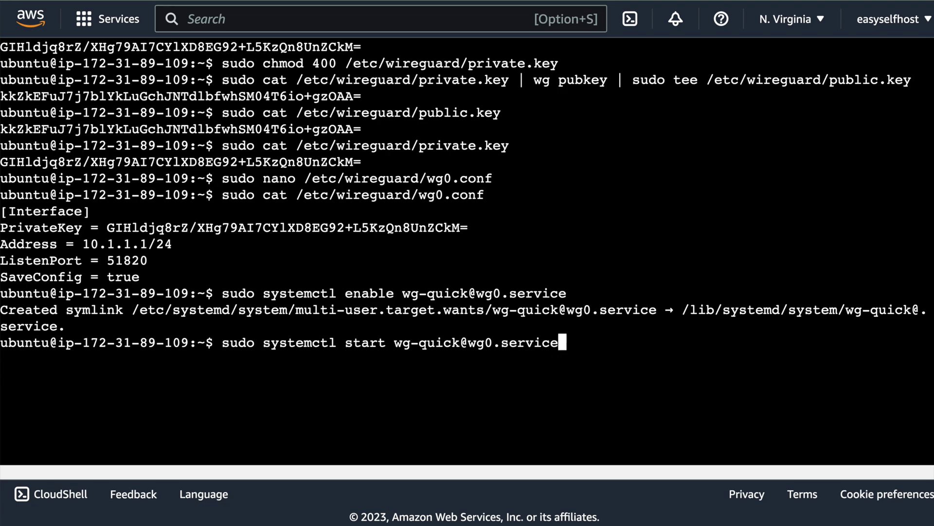
pyautogui.press('Return')
pyautogui.write('sudo systemctl status ')
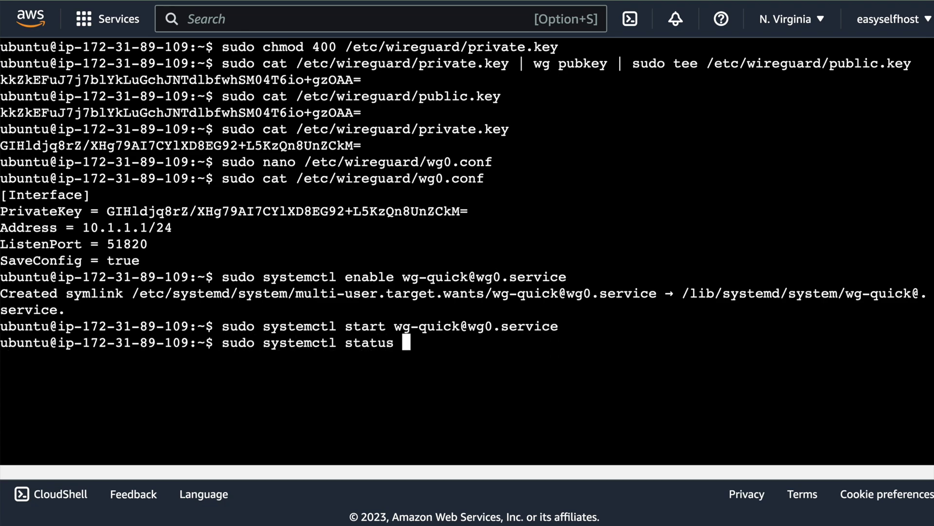
pyautogui.write('wg-quick@wg0.service')
pyautogui.press('Return')
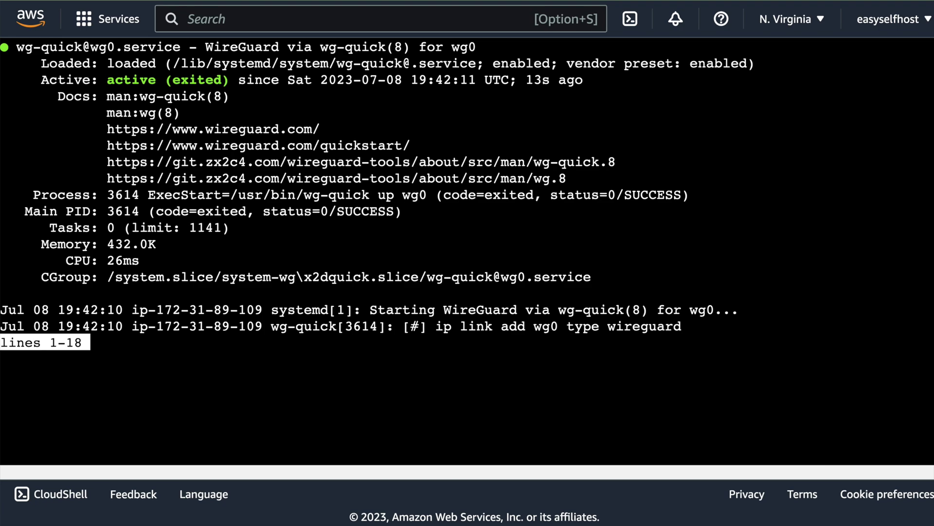
pyautogui.press('Down')
pyautogui.press('q')
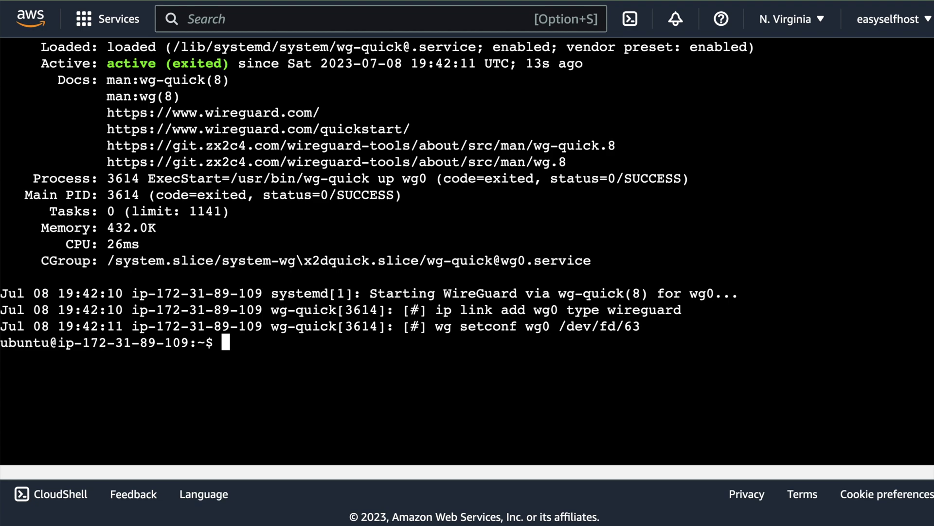
pyautogui.hotkey('ctrl', 'l')
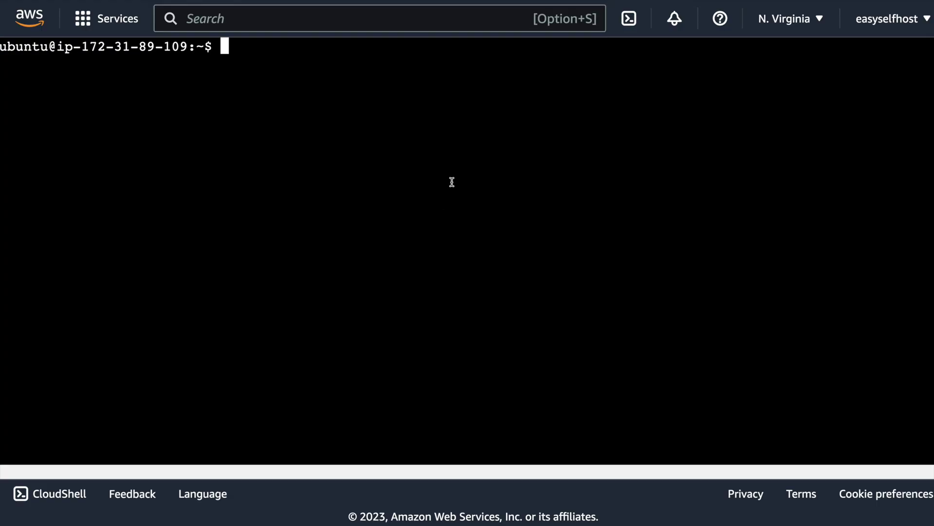
# Print /etc/wireguard/public.key and copy the server's public key.
pyautogui.write('sudo cat /etc/wireguard/public.key')
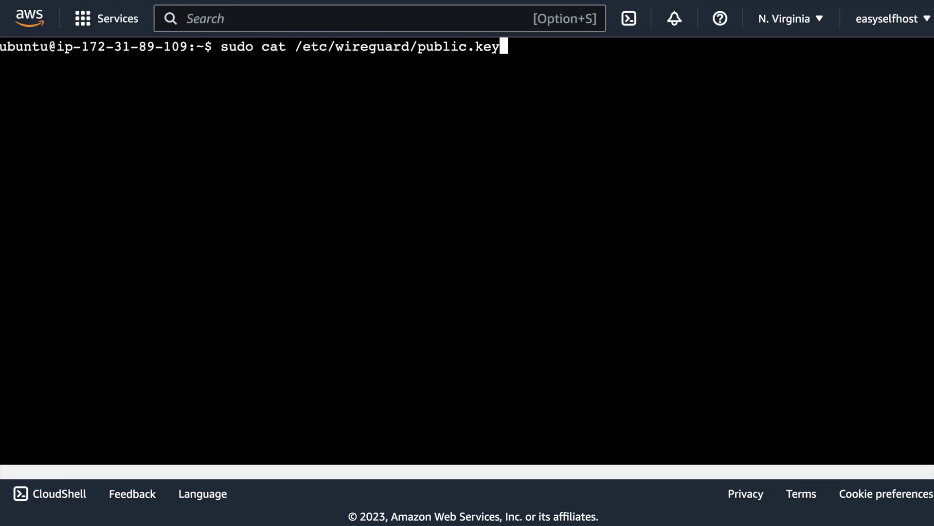
pyautogui.press('Return')
pyautogui.doubleClick(261, 63)
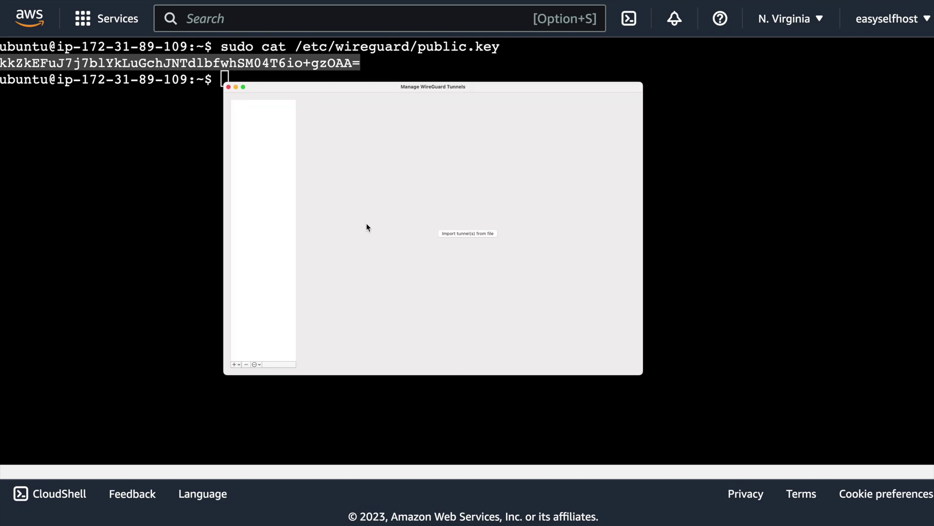
# Add an empty WireGuard tunnel named aws-ec2 with Address = 10.1.1.2/24.
pyautogui.click(235, 365)
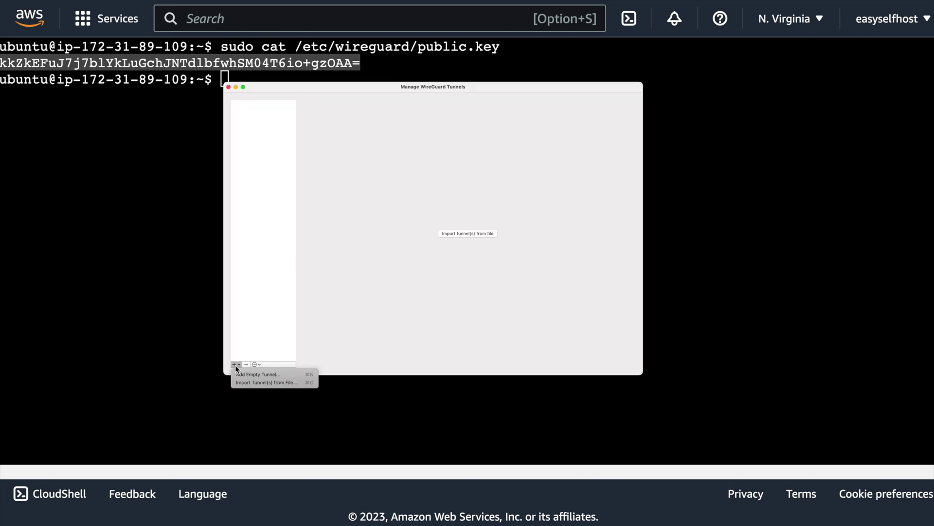
pyautogui.click(278, 374)
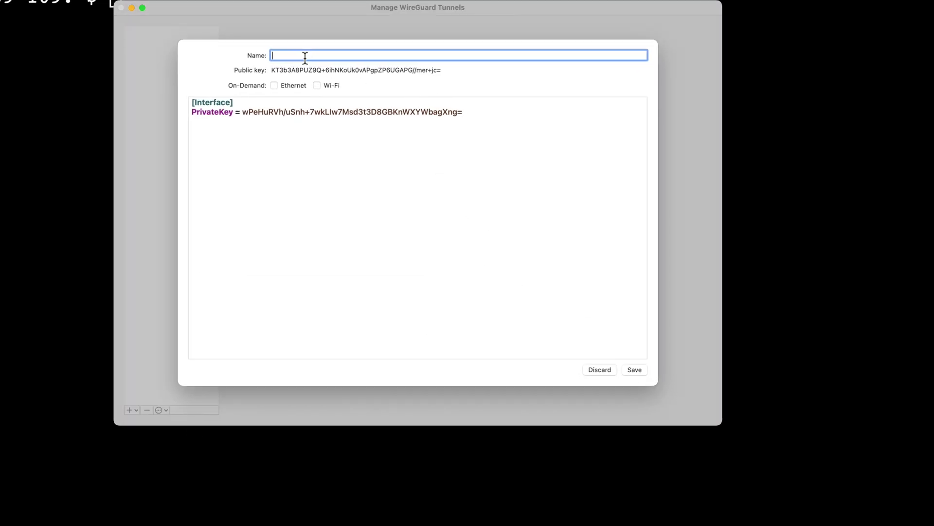
pyautogui.write('aws-ec2')
pyautogui.click(477, 116)
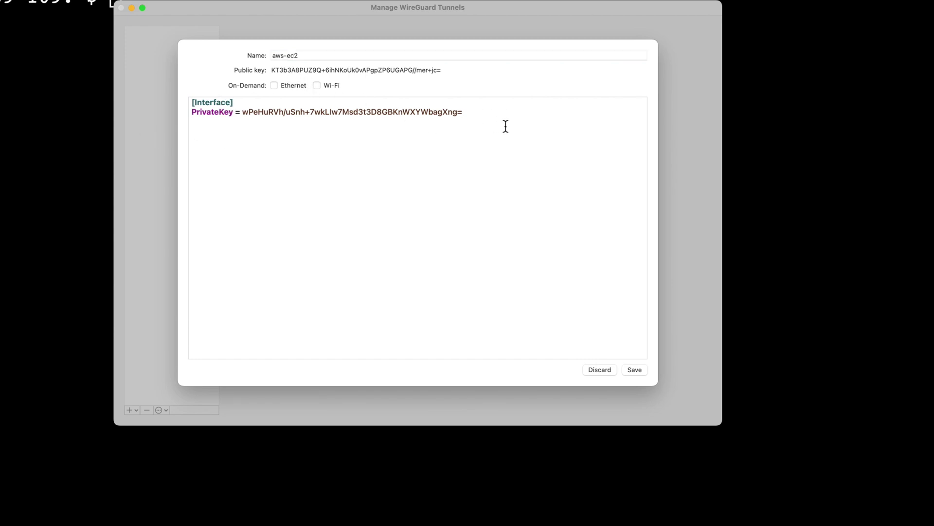
pyautogui.press('Return')
pyautogui.write('Address = 10.1.1.2/24')
# Add a [Peer] with the server's PublicKey, AllowedIPs = 10.1.1.0/24 and an Endpoint line.
pyautogui.press('Return')
pyautogui.press('Return')
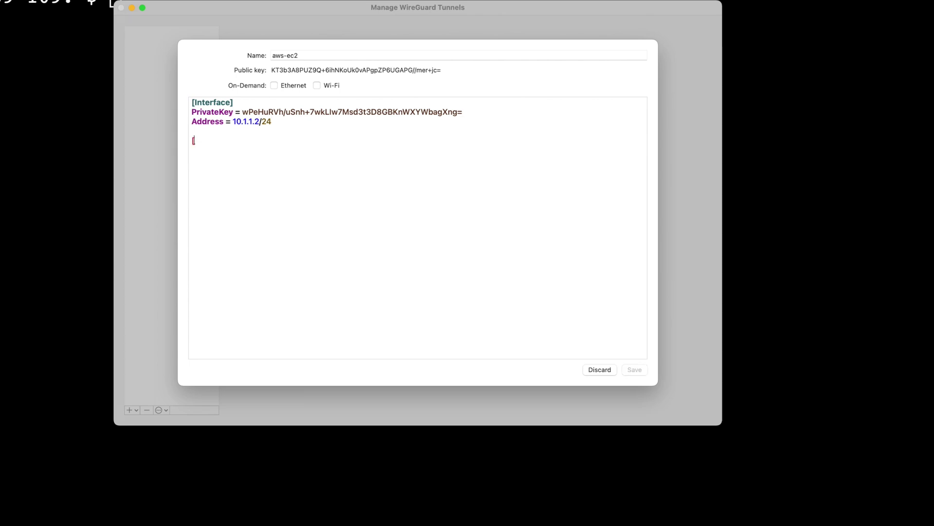
pyautogui.write('[Peer]')
pyautogui.press('Return')
pyautogui.write('PublicKey =')
pyautogui.press('super+v')
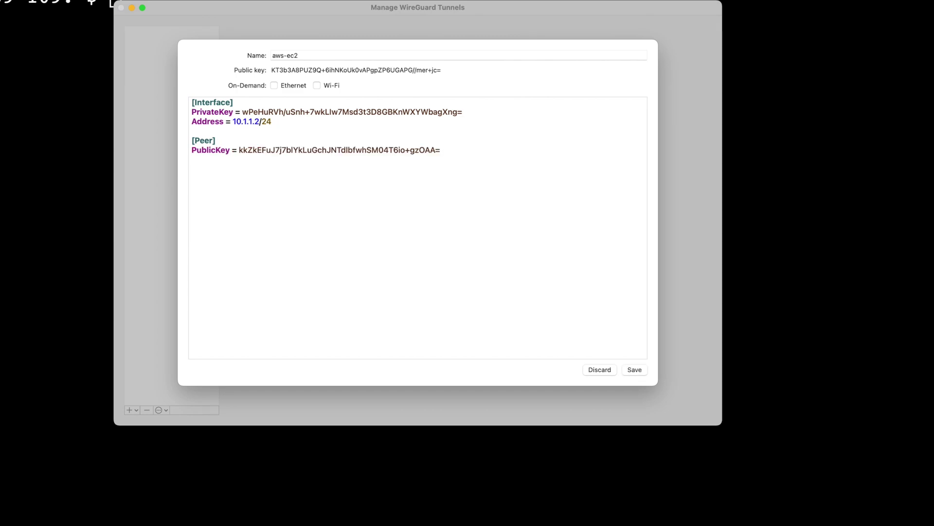
pyautogui.press('Return')
pyautogui.write('AllowedIPs = 10.1.1.0/24')
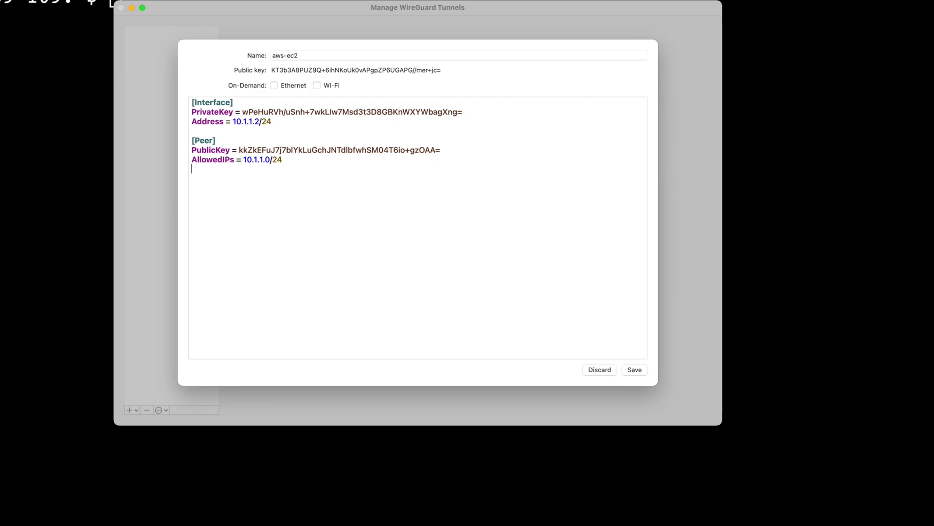
pyautogui.write('Endpoint =')
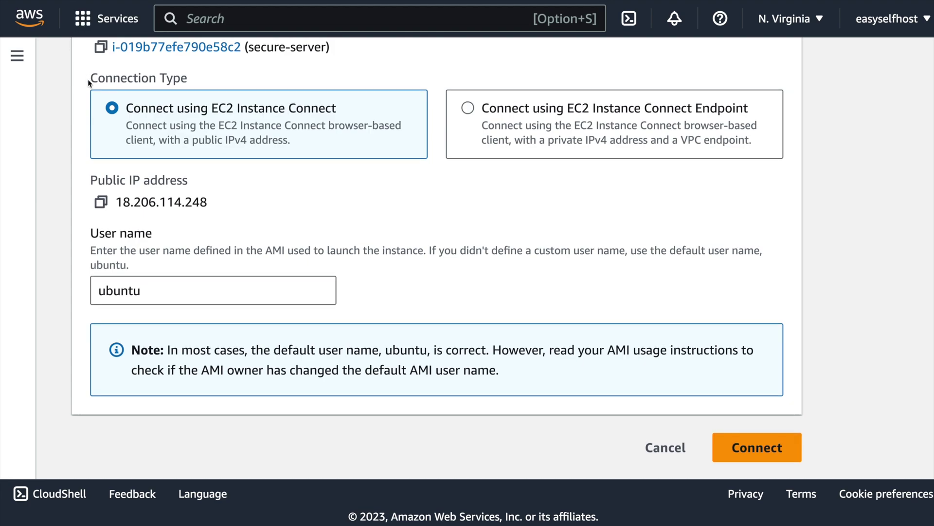
# Set the Endpoint to the instance's public IPv4 with port 51820 (18.206.114.248:51820).
pyautogui.scroll(5, 89, 79)
pyautogui.click(263, 66)
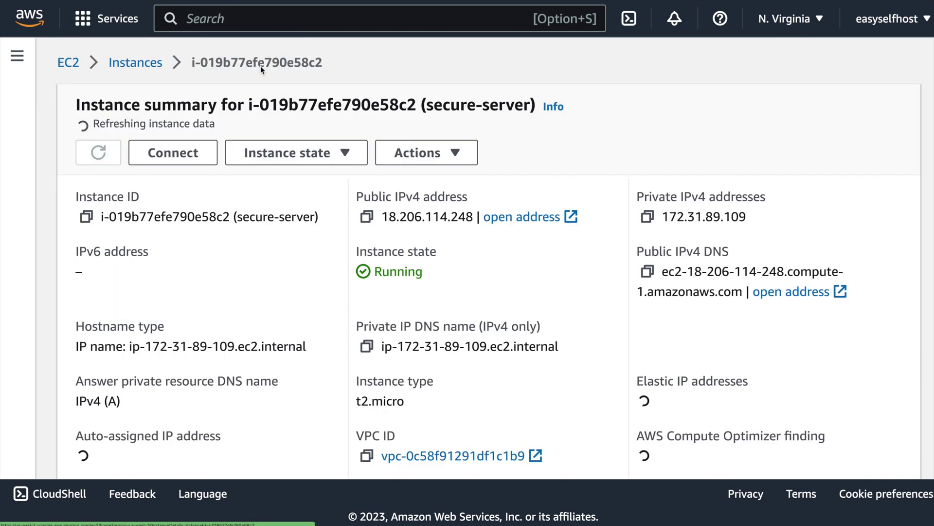
pyautogui.click(373, 214)
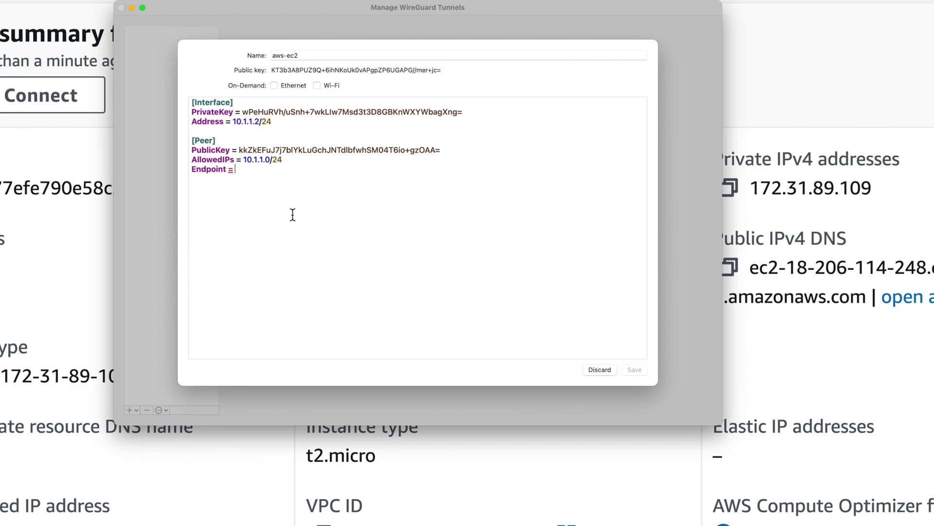
pyautogui.press('super+v')
pyautogui.write(':51')
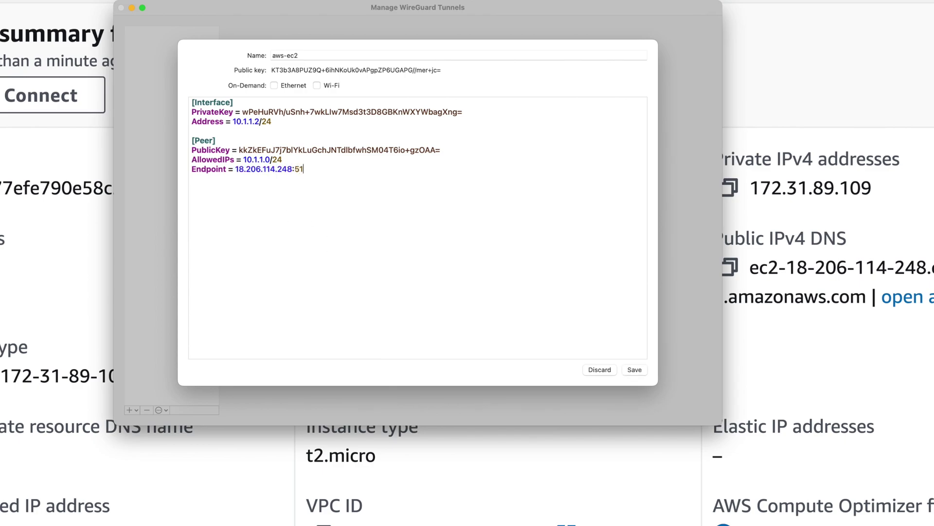
pyautogui.write('820')
# Save the aws-ec2 tunnel, allow the VPN configuration, and copy the tunnel's public key.
pyautogui.click(641, 370)
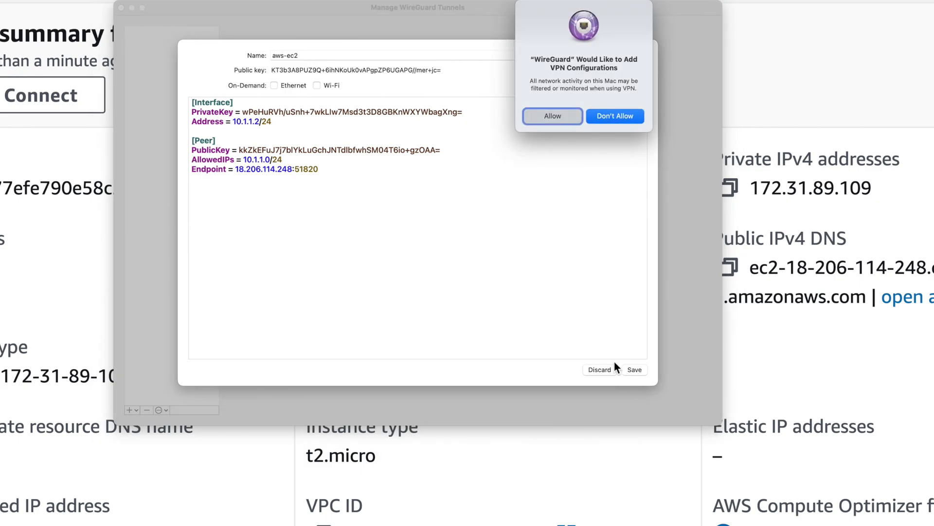
pyautogui.click(551, 117)
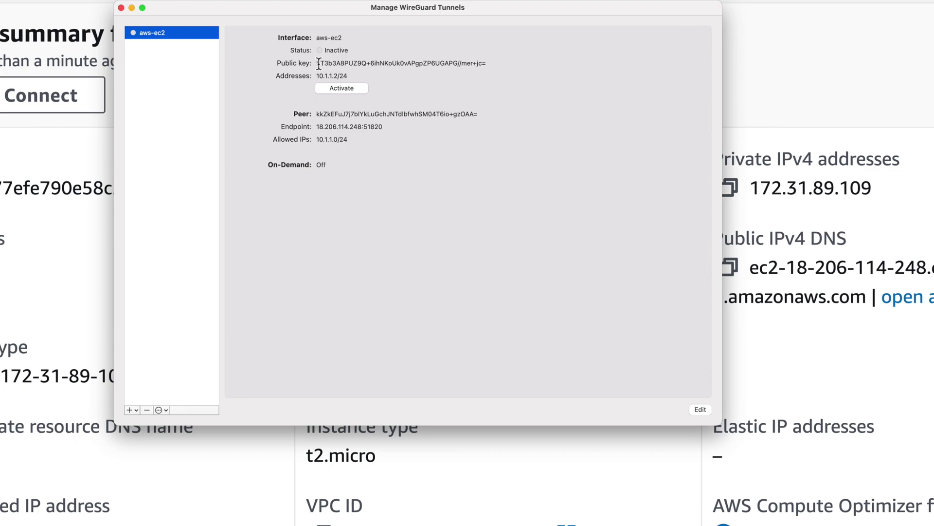
pyautogui.moveTo(316, 64); pyautogui.dragTo(497, 65)
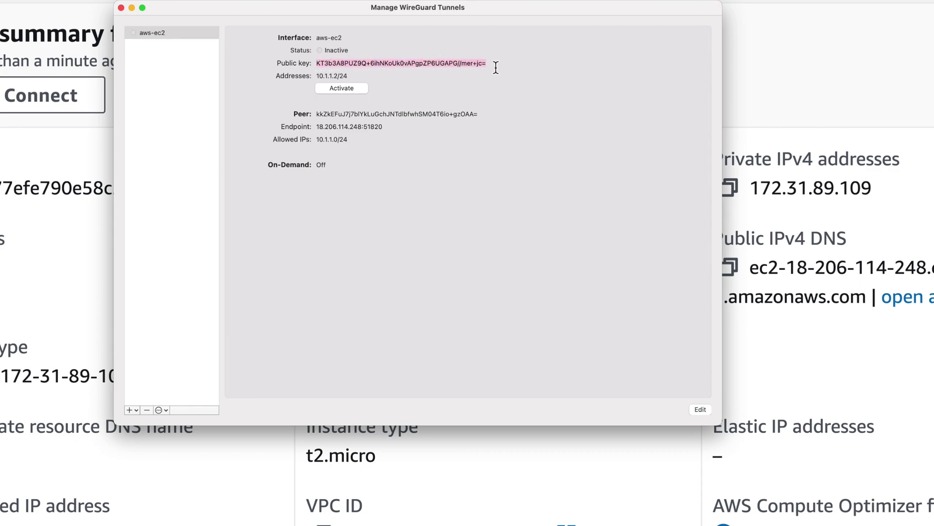
pyautogui.press('super+Tab')
# Add the Mac's public key to wg0 as a peer with allowed-ips 10.1.1.2.
pyautogui.hotkey('ctrl', 'Tab')
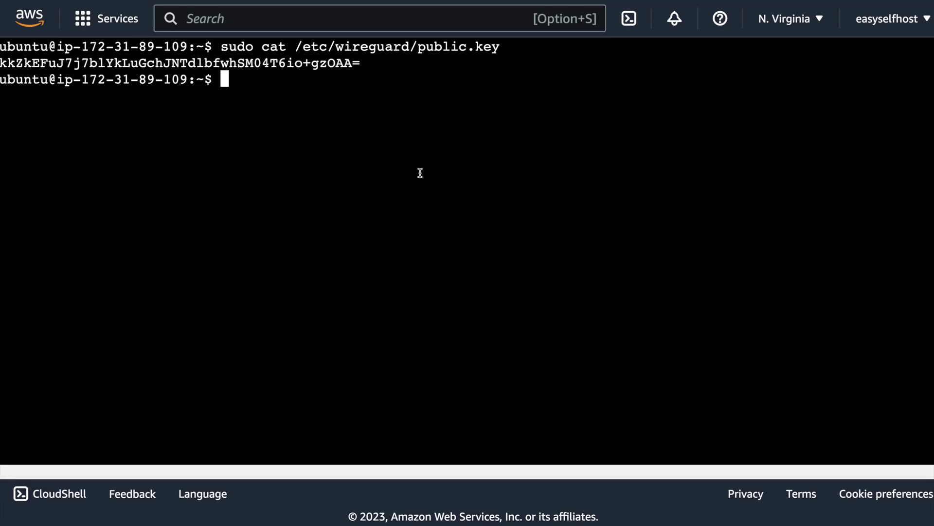
pyautogui.write('sudo wg set ')
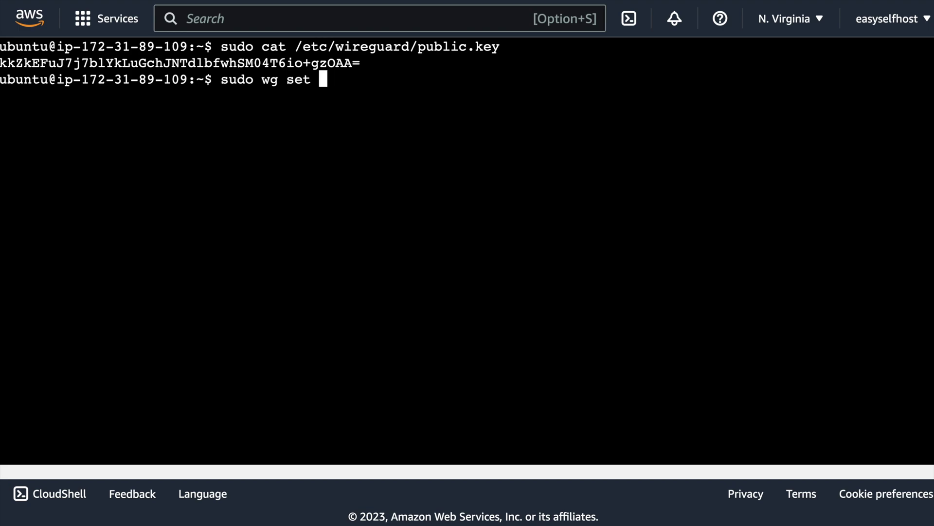
pyautogui.write('wg0 peer')
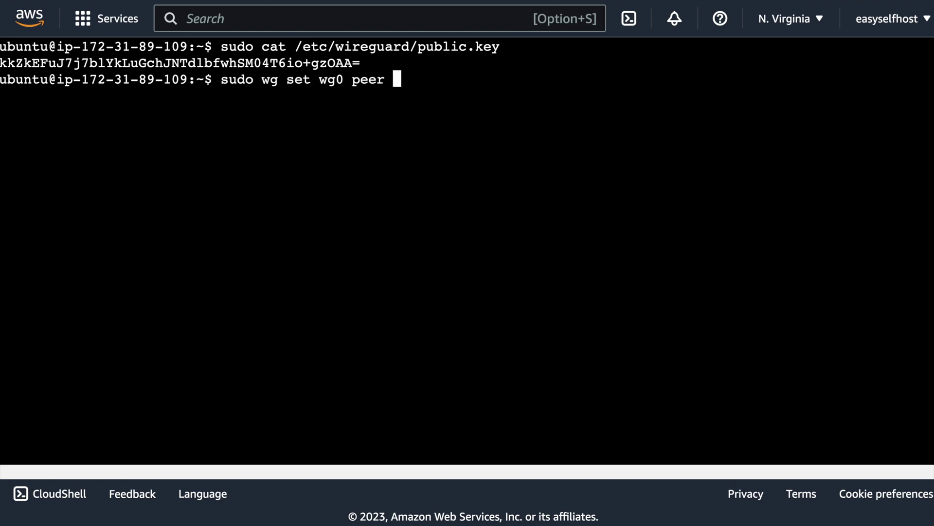
pyautogui.press('super+v')
pyautogui.write('al')
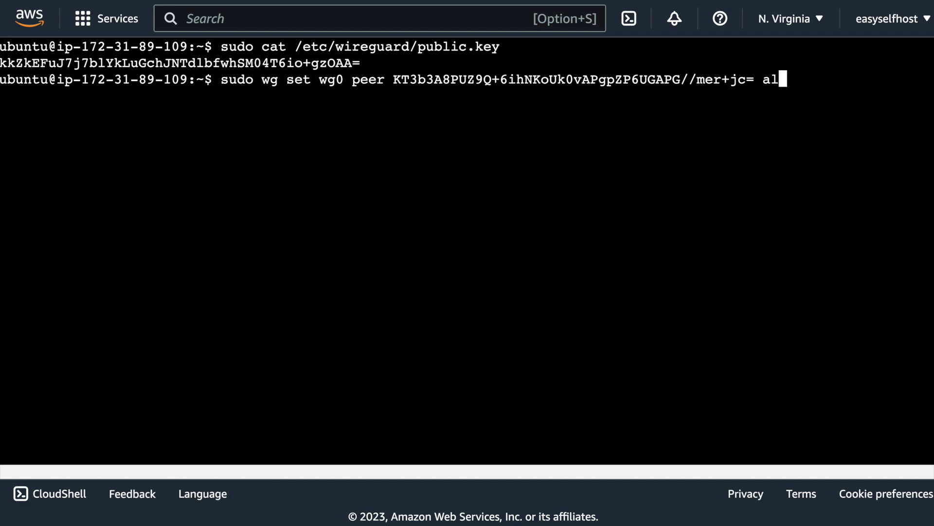
pyautogui.write('lowed-ips \\')
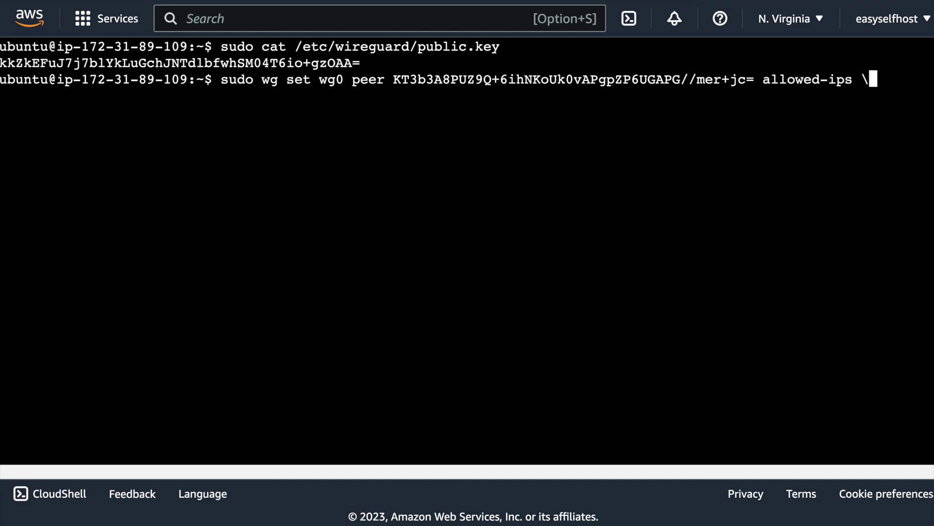
pyautogui.press('Return')
pyautogui.write('10.1.1.2')
pyautogui.press('Return')
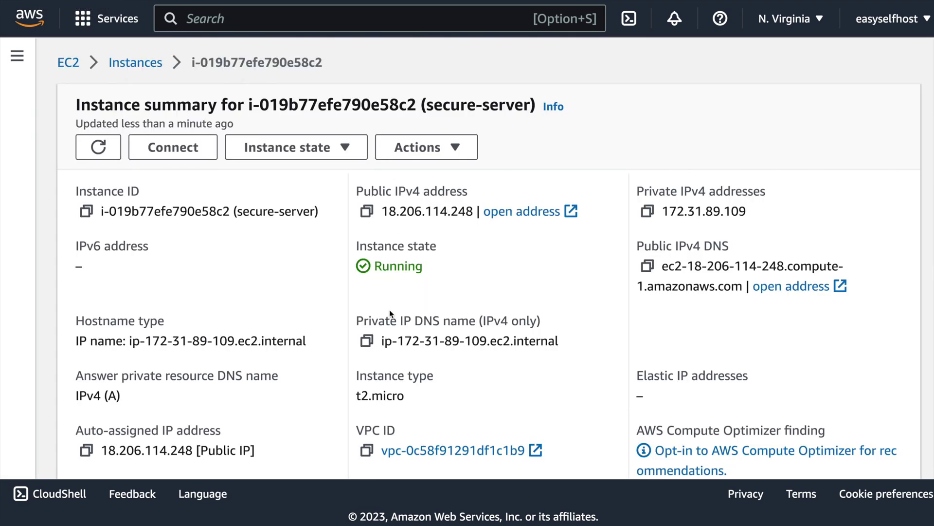
pyautogui.scroll(-10, 389, 311)
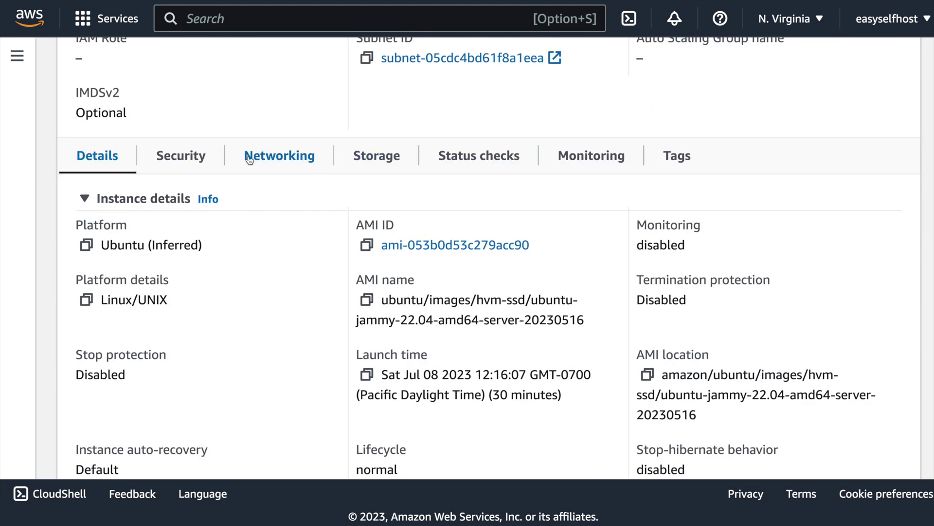
# Open the launch-wizard-1 security group's inbound rules for editing.
pyautogui.click(181, 155)
pyautogui.click(185, 320)
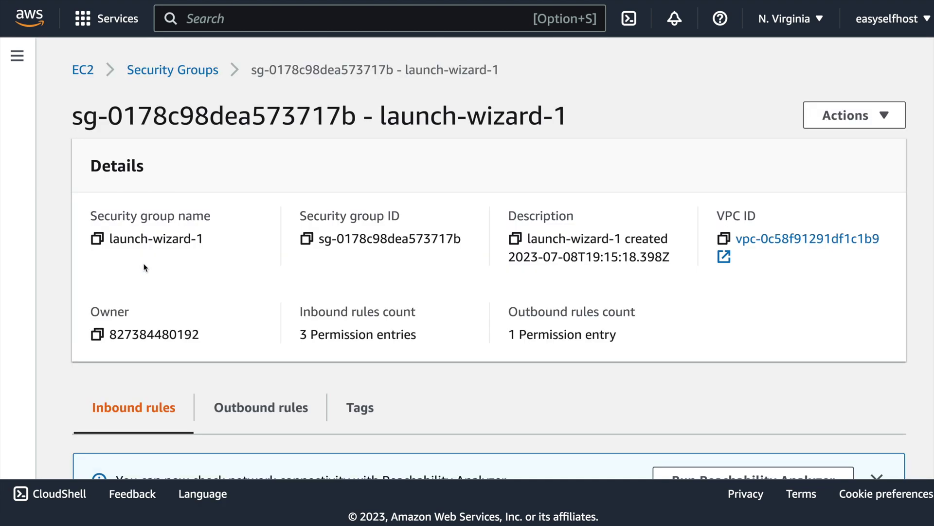
pyautogui.scroll(-6, 653, 306)
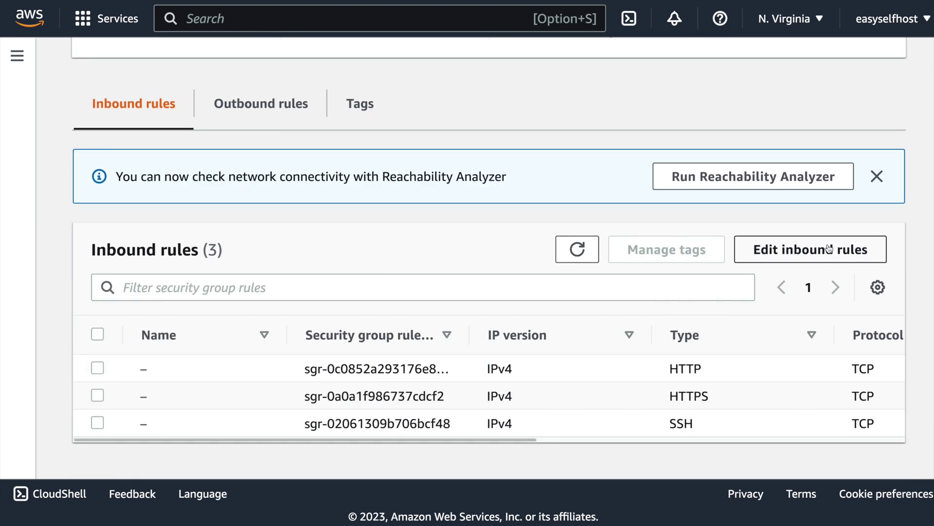
pyautogui.click(818, 248)
# Add a Custom UDP inbound rule on port 51820 from Anywhere-IPv4.
pyautogui.click(101, 431)
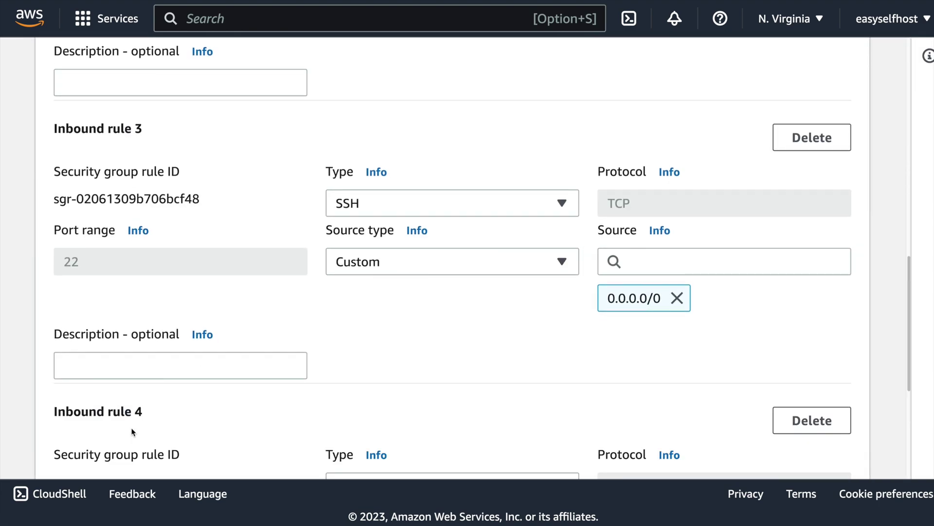
pyautogui.click(400, 246)
pyautogui.click(385, 313)
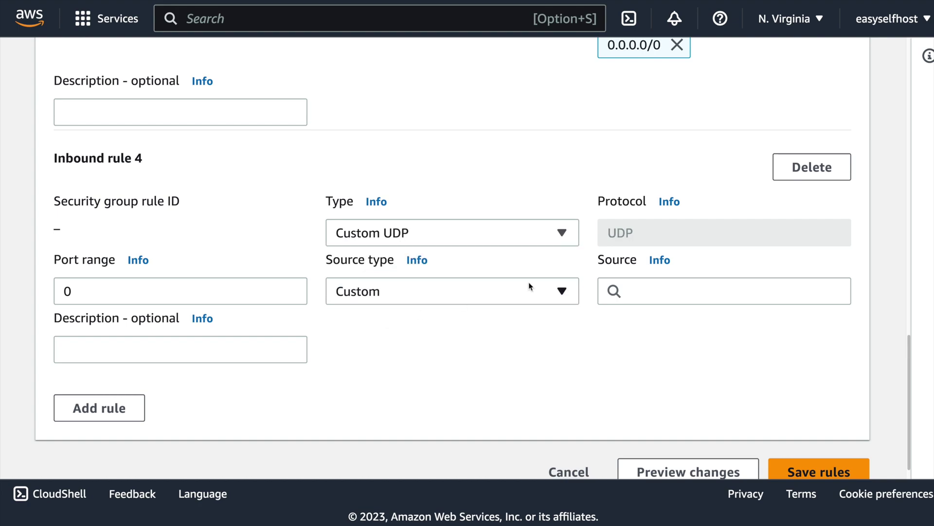
pyautogui.doubleClick(61, 298)
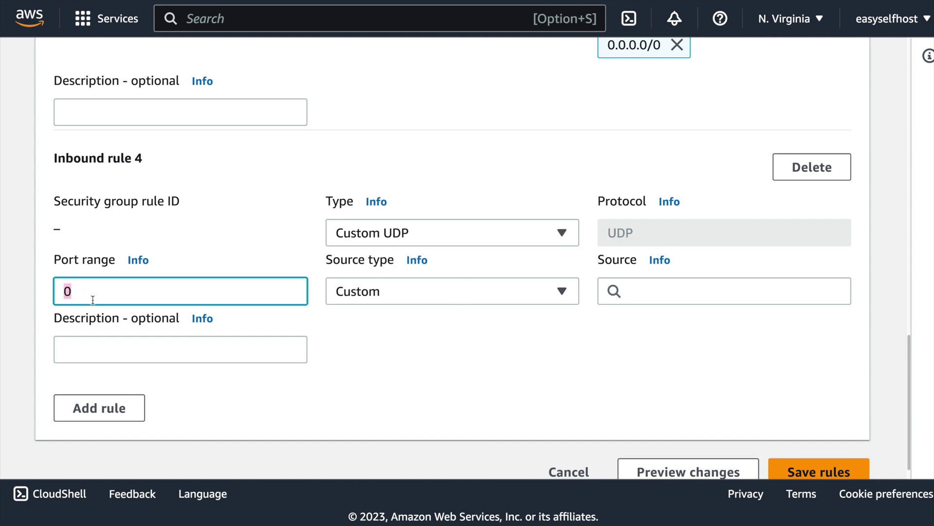
pyautogui.write('51820')
pyautogui.click(498, 290)
pyautogui.click(434, 345)
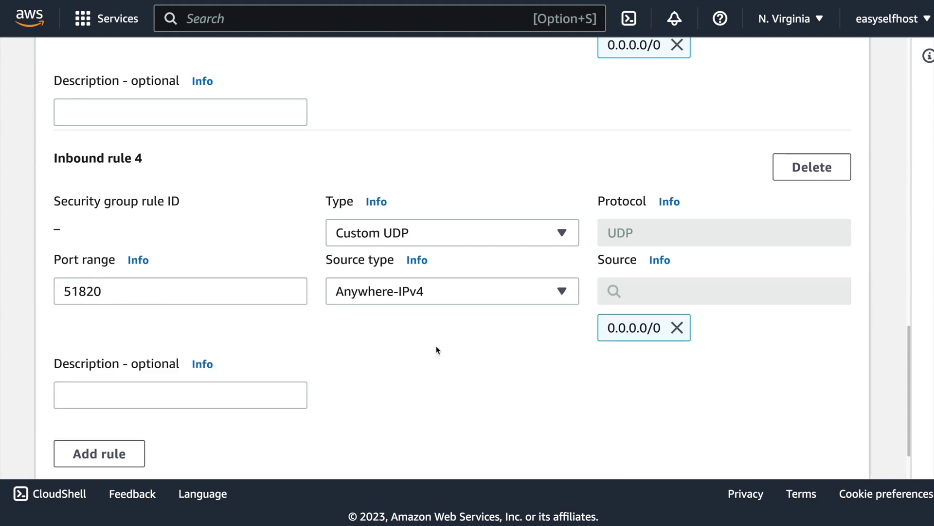
# Give the new rule the description 'Wireguard' and save the inbound rules.
pyautogui.scroll(-1, 452, 344)
pyautogui.click(105, 364)
pyautogui.write('Wireguar')
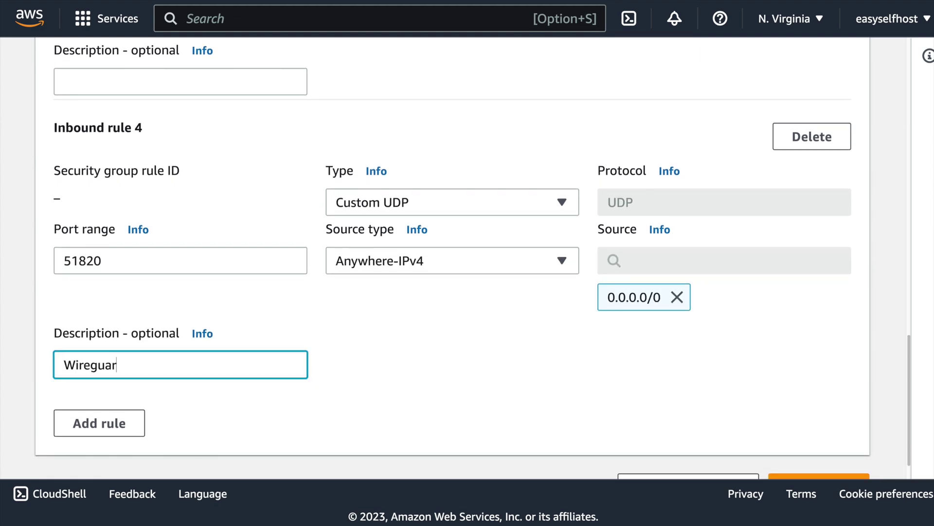
pyautogui.write('d')
pyautogui.click(506, 327)
pyautogui.scroll(-1, 506, 327)
pyautogui.click(810, 455)
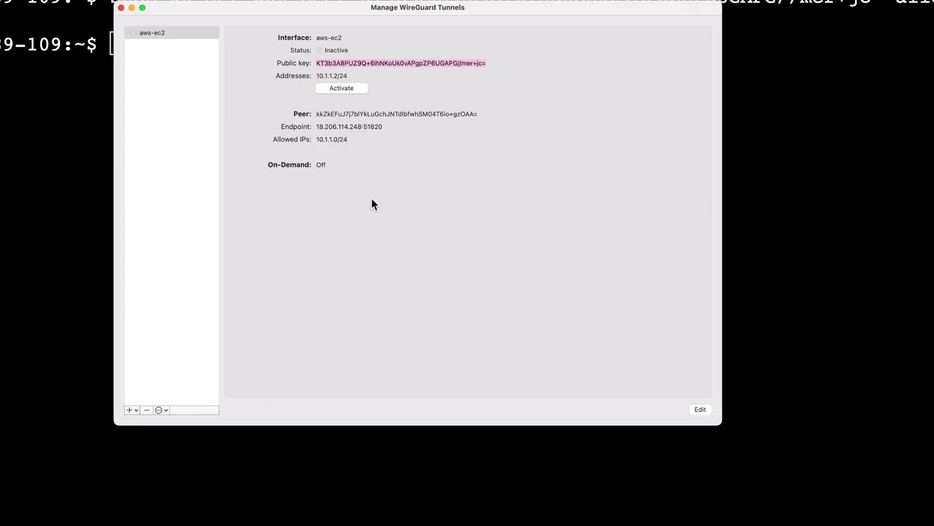
# Activate the aws-ec2 WireGuard tunnel.
pyautogui.click(337, 87)
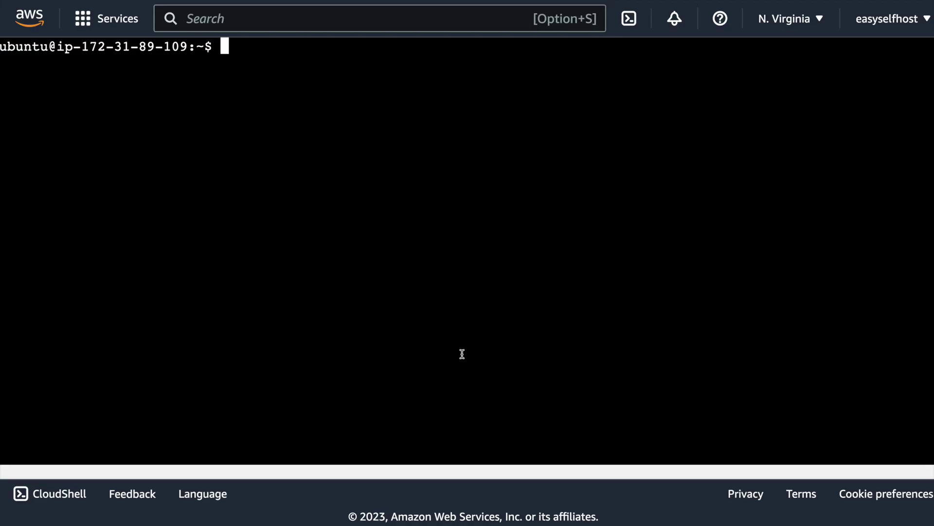
# Download get-docker.sh from get.docker.com and run it with 'sudo sh get-docker.sh'.
pyautogui.press('super+v')
pyautogui.press('Return')
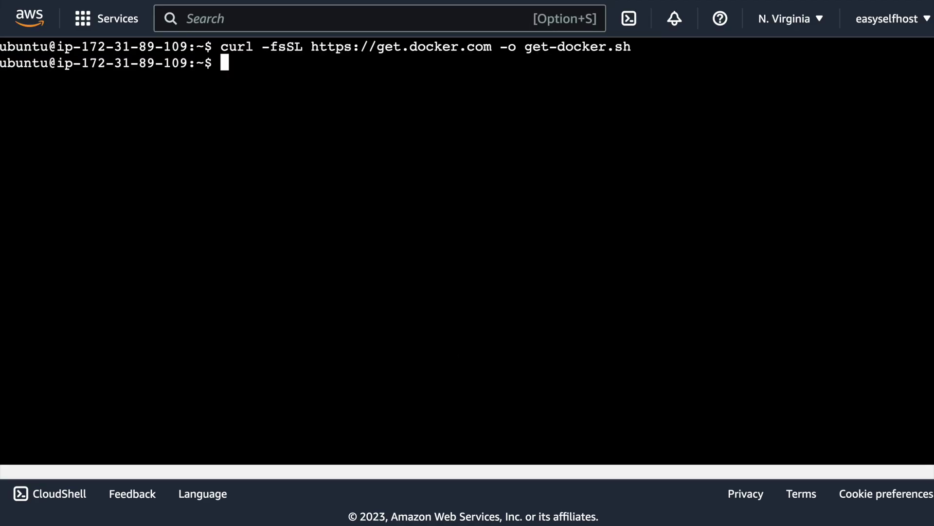
pyautogui.write('sudo sh get-docker.sh')
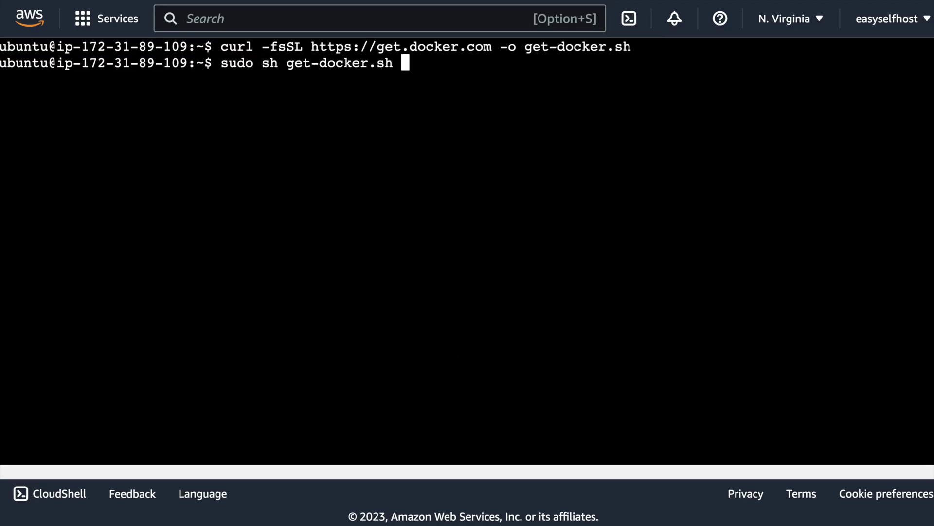
pyautogui.press('Return')
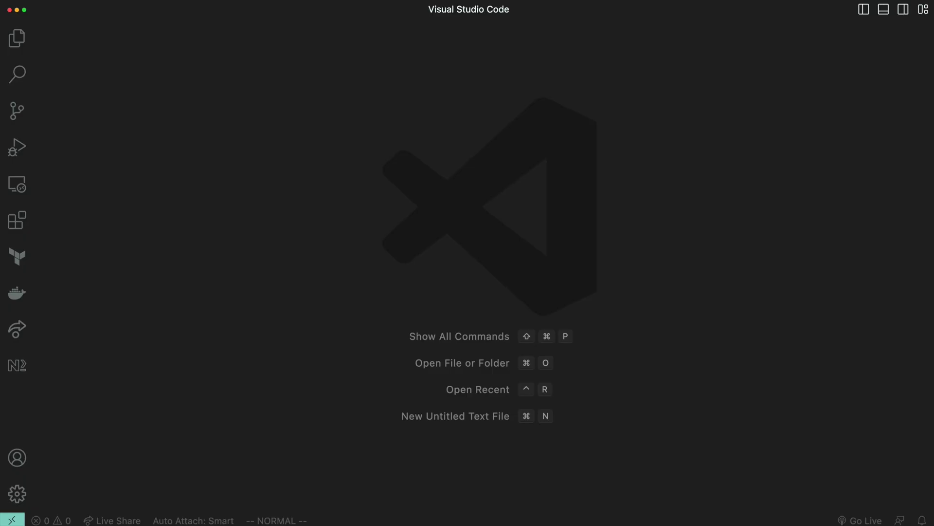
pyautogui.press('cmd+shift+p')
pyautogui.write('ssh ad')
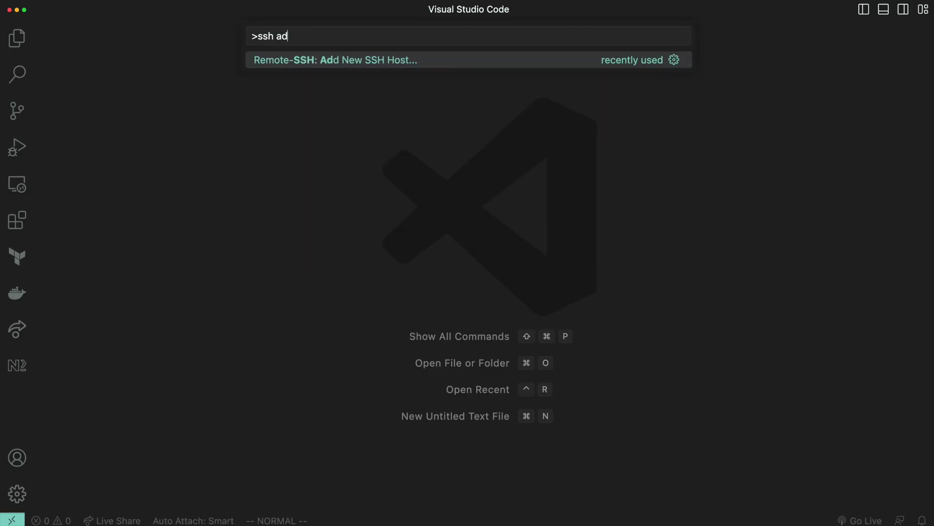
pyautogui.press('Return')
pyautogui.write('ssh -i')
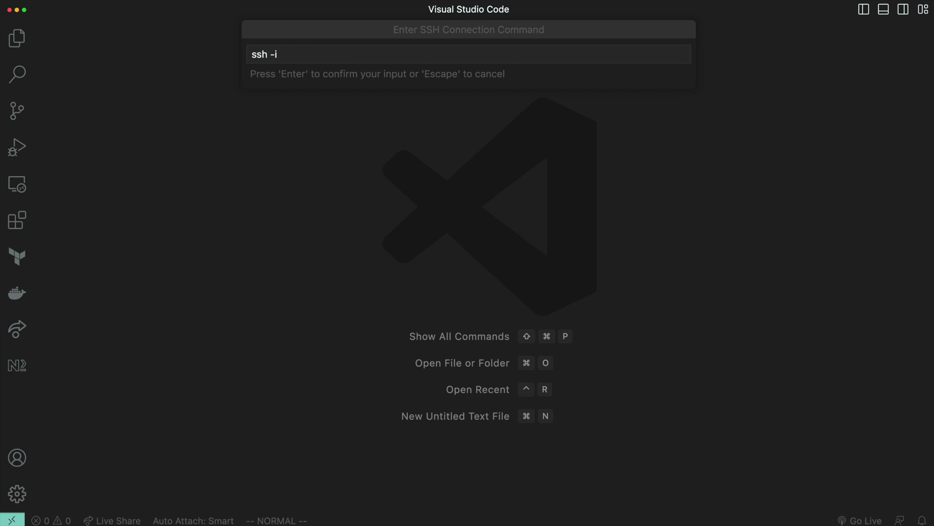
pyautogui.write(' ~/Downloads/self-')
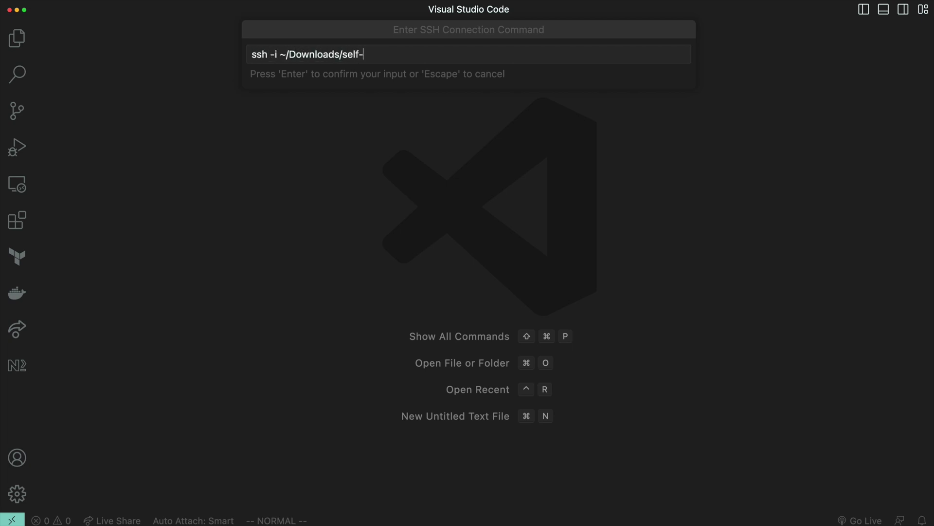
pyautogui.write('host-cloud.pem ubuntu@10')
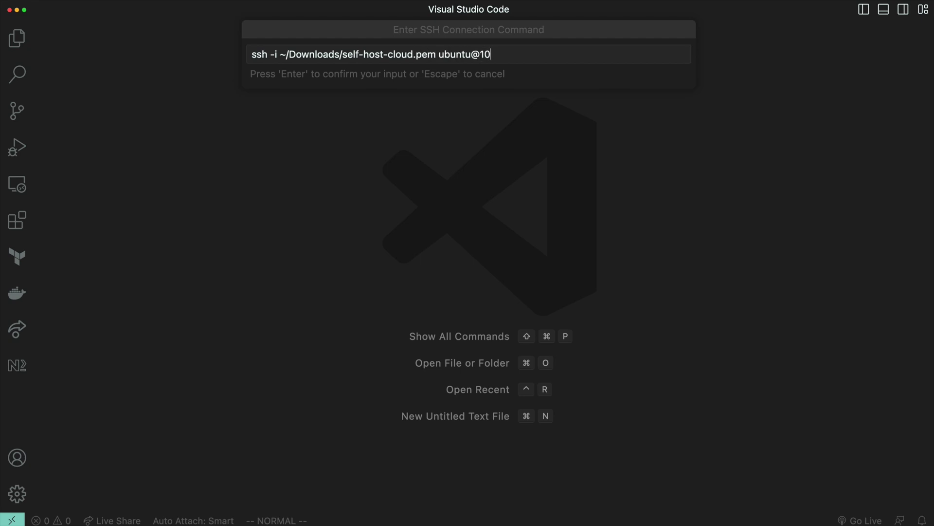
pyautogui.write('.1.1.1')
pyautogui.press('Return')
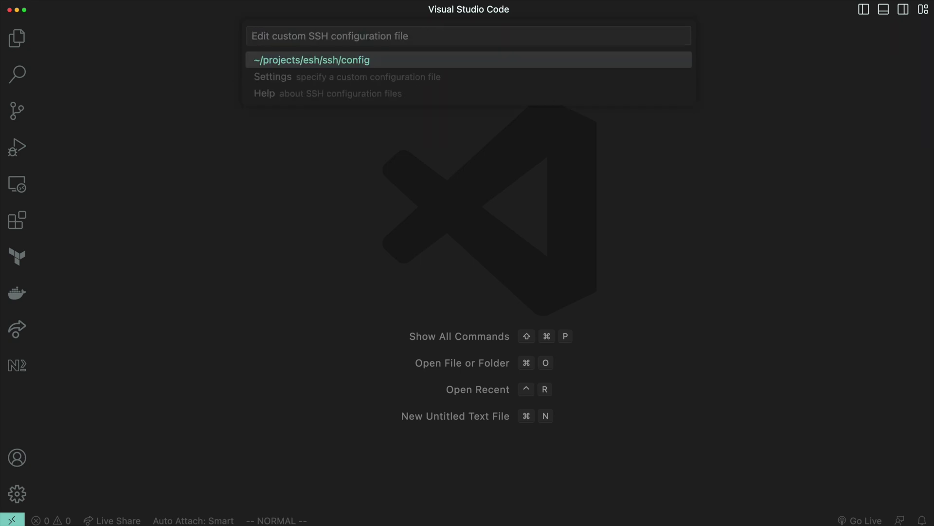
pyautogui.press('Return')
# Connect to 10.1.1.1, change the 81:81 mapping to '10.1.1.1:81:81' and save docker-compose.yml.
pyautogui.press('super+shift+p')
pyautogui.write('conne')
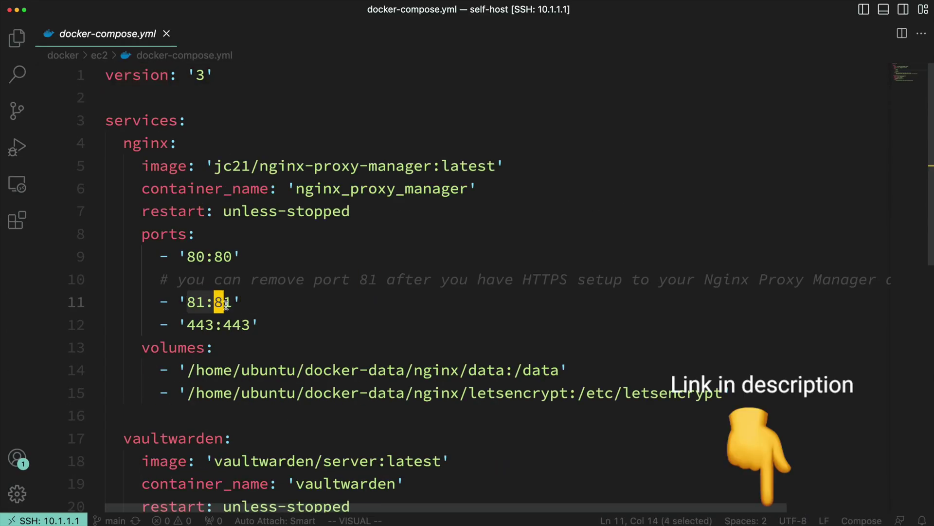
pyautogui.press('b')
pyautogui.press('b')
pyautogui.press('b')
pyautogui.write('i')
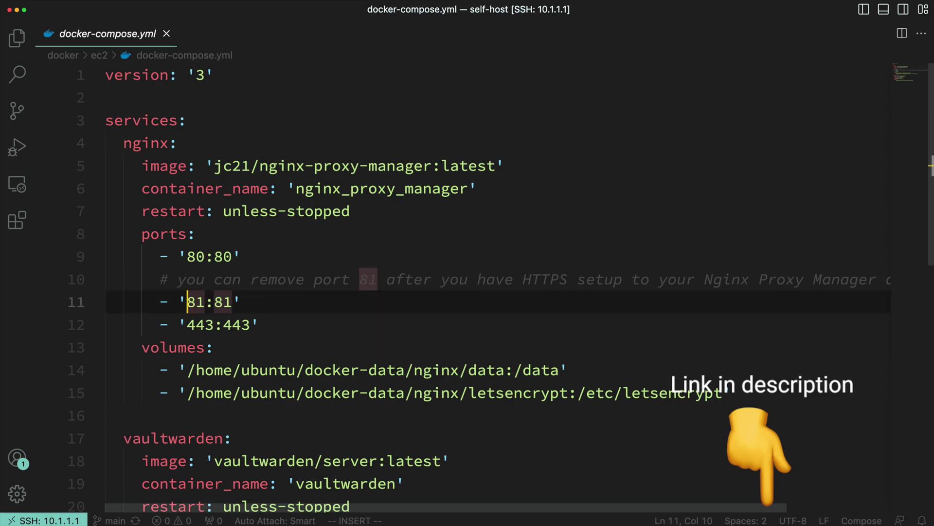
pyautogui.write('10.1.1.1:')
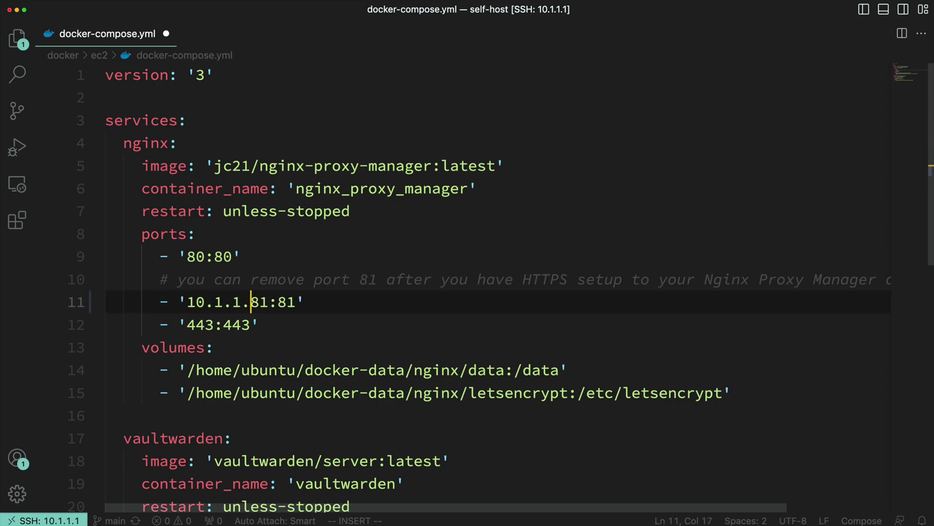
pyautogui.press('Escape')
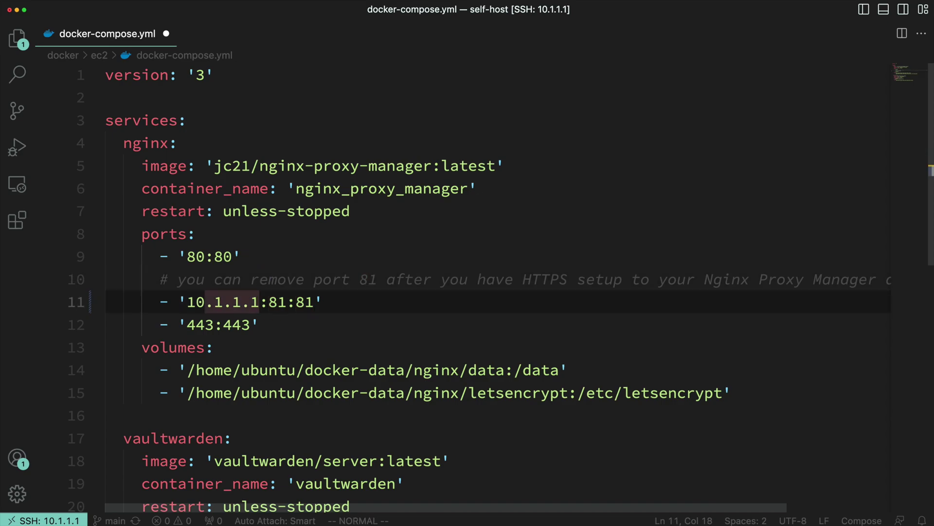
pyautogui.hotkey('ctrl', 's')
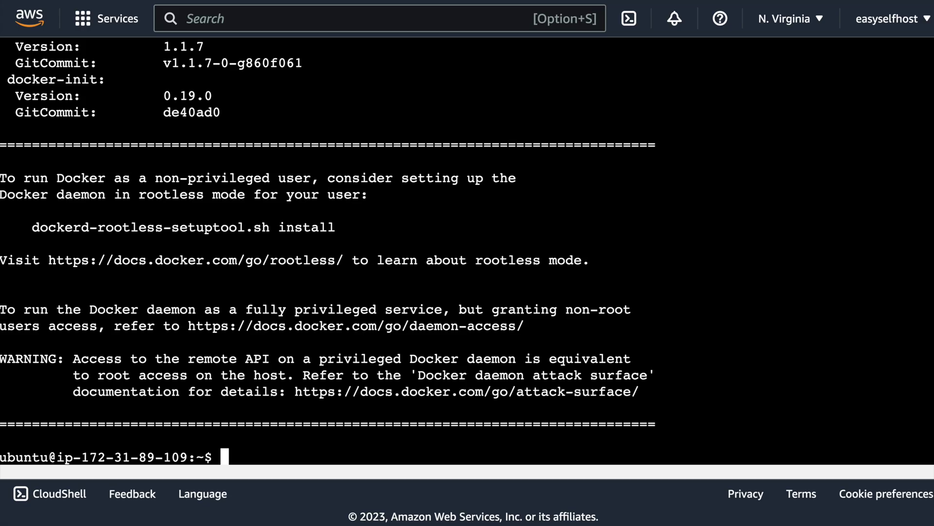
# Run 'sudo docker compose up -d' inside self-host/docker/ec2.
pyautogui.hotkey('ctrl', 'l')
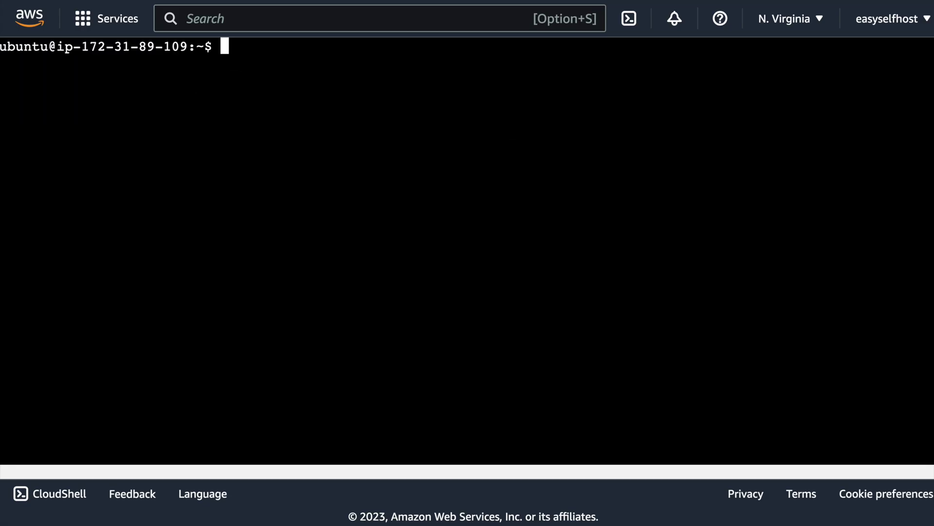
pyautogui.write('cd self')
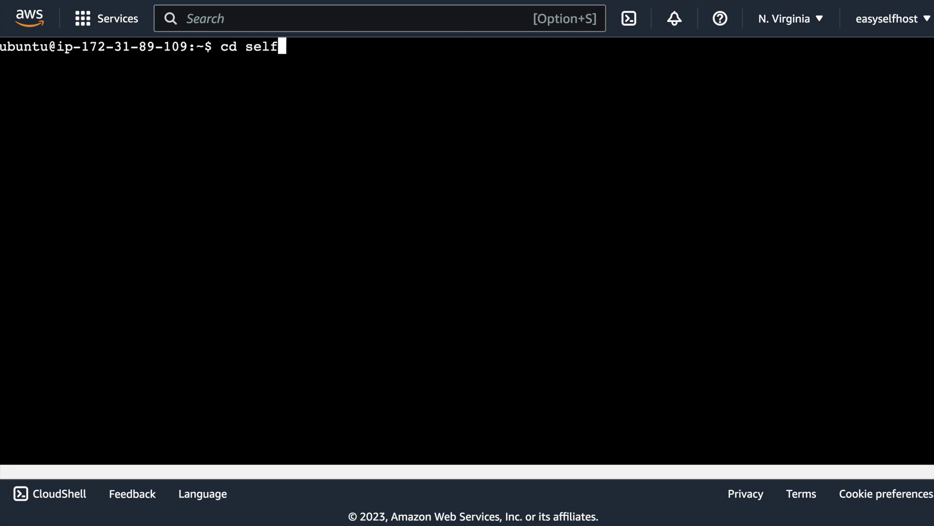
pyautogui.write('-host/docker/ec2')
pyautogui.press('Return')
pyautogui.write('sudo docker compose up ')
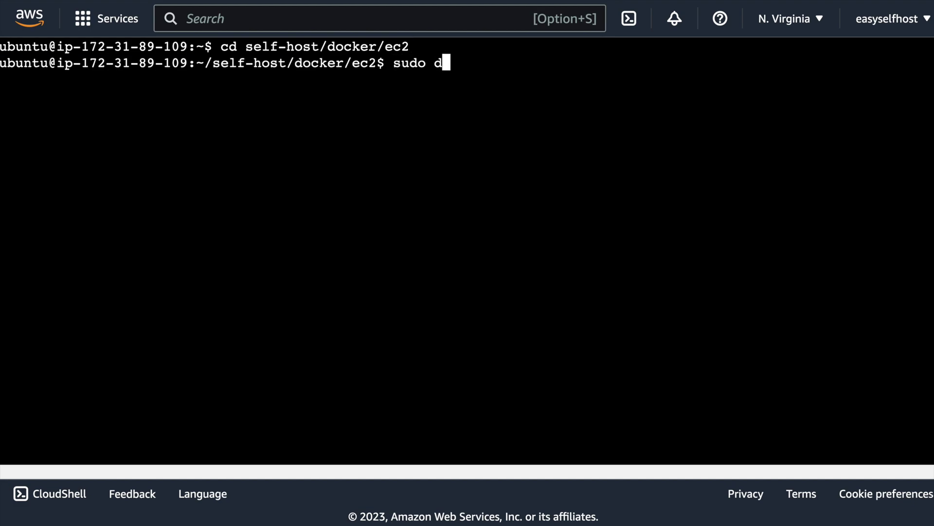
pyautogui.write('-d')
pyautogui.press('Return')
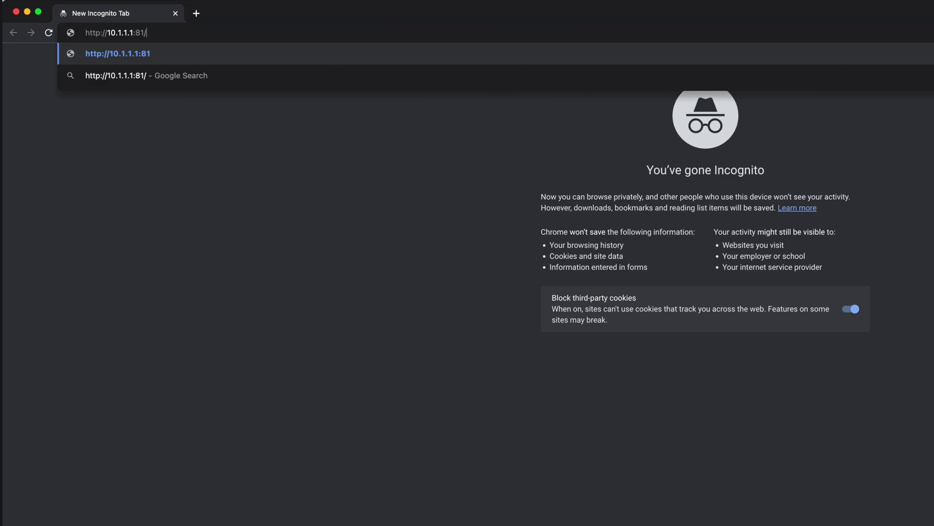
pyautogui.press('BackSpace')
pyautogui.press('Return')
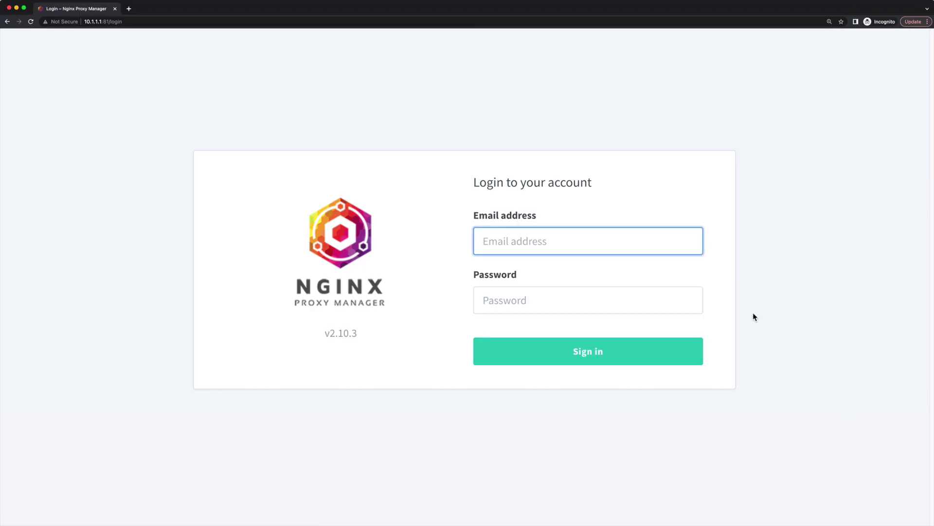
pyautogui.click(522, 247)
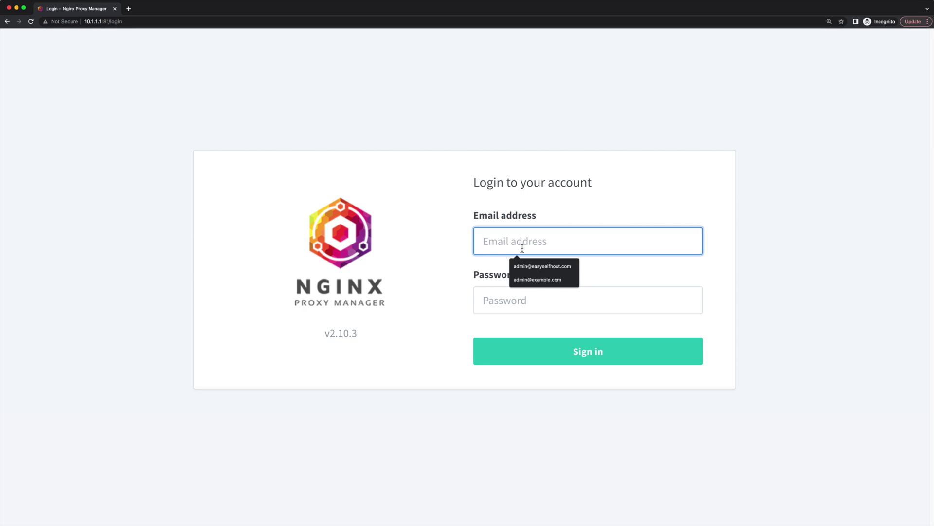
pyautogui.click(530, 280)
pyautogui.click(524, 298)
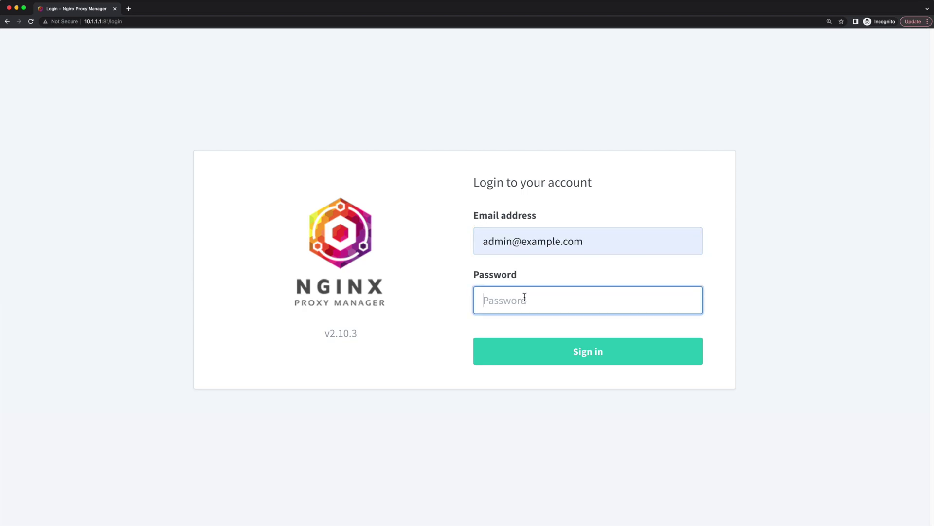
pyautogui.write('changeme')
pyautogui.press('Return')
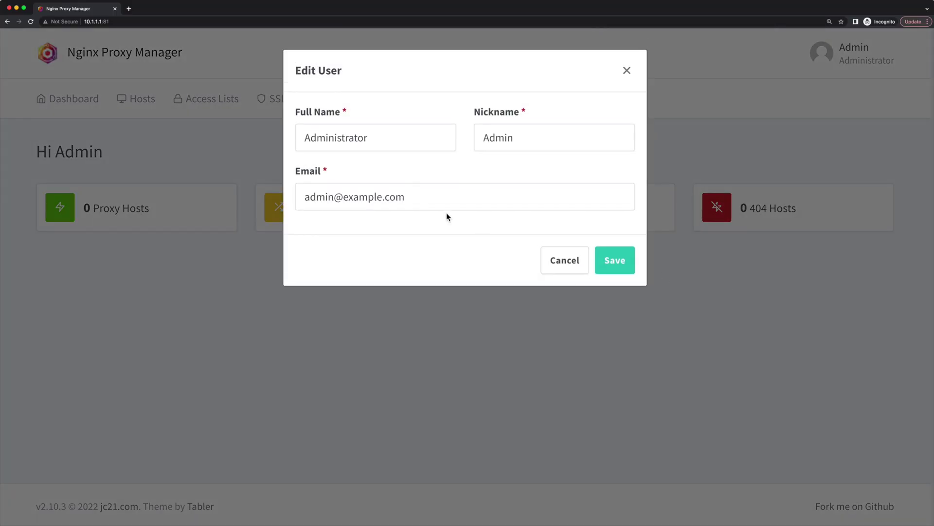
pyautogui.tripleClick(445, 202)
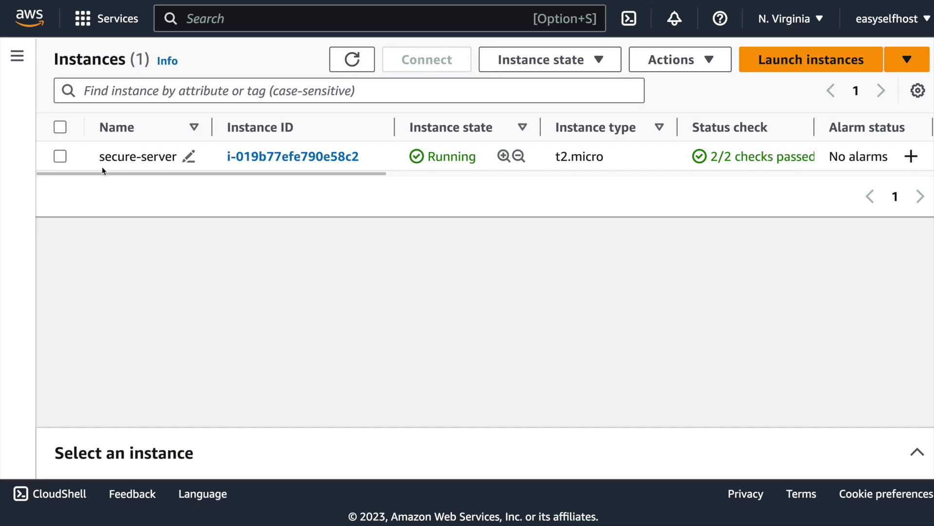
# Delete the SSH port 22 inbound rule from launch-wizard-1 and save the rules.
pyautogui.click(298, 155)
pyautogui.scroll(-5, 468, 292)
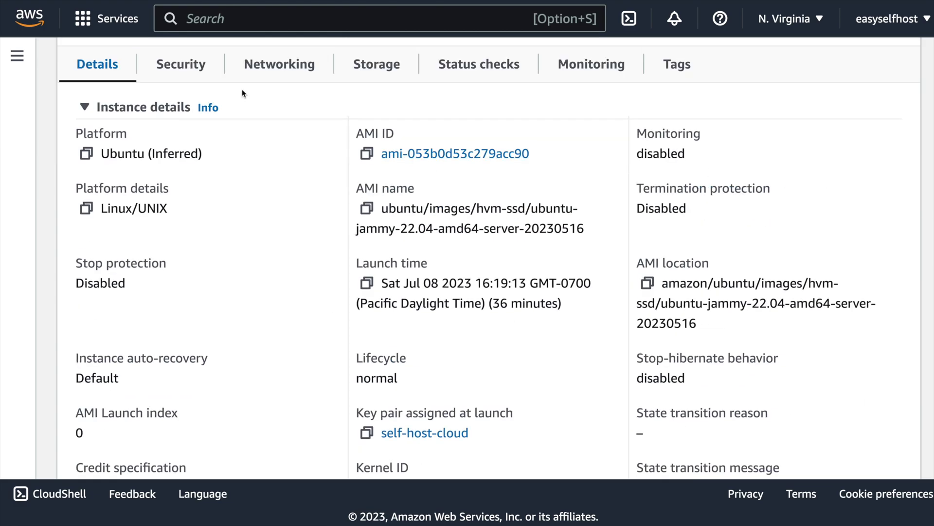
pyautogui.scroll(1, 192, 372)
pyautogui.click(195, 99)
pyautogui.scroll(-5, 261, 211)
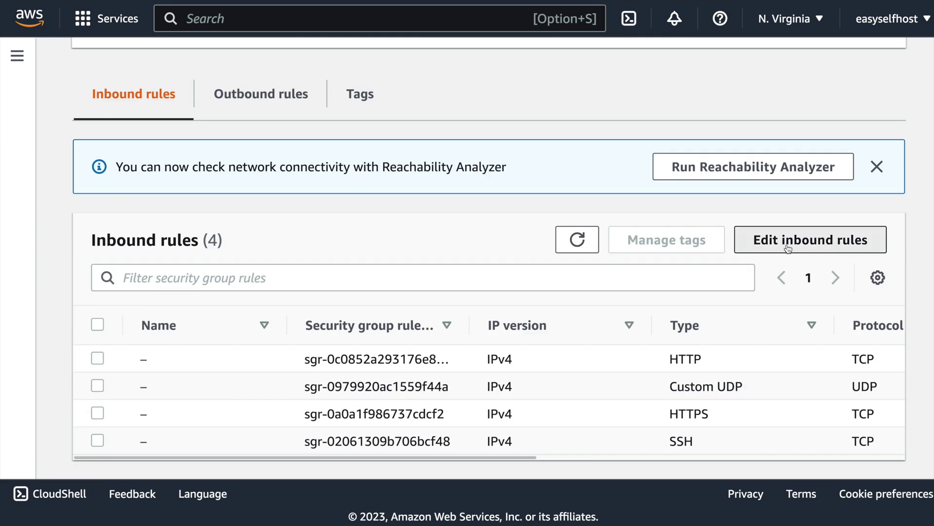
pyautogui.click(817, 240)
pyautogui.scroll(-15, 292, 240)
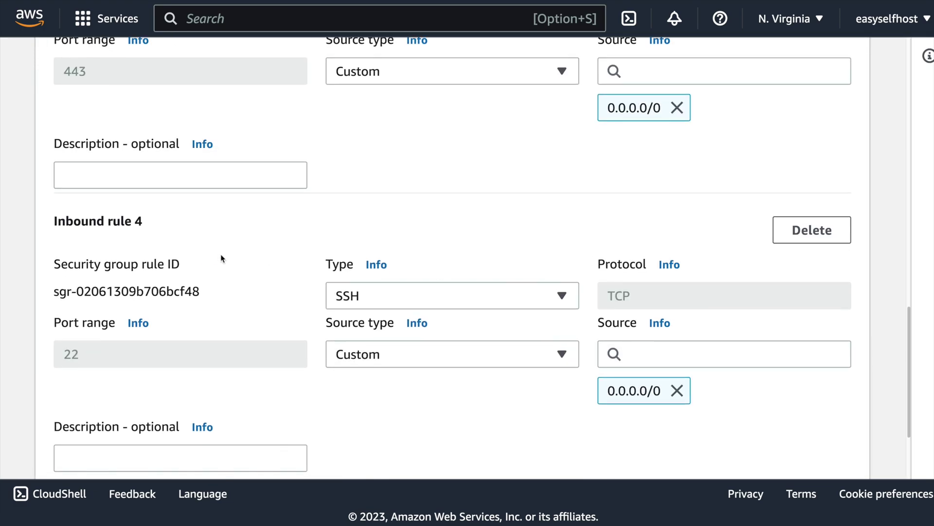
pyautogui.click(812, 229)
pyautogui.click(820, 447)
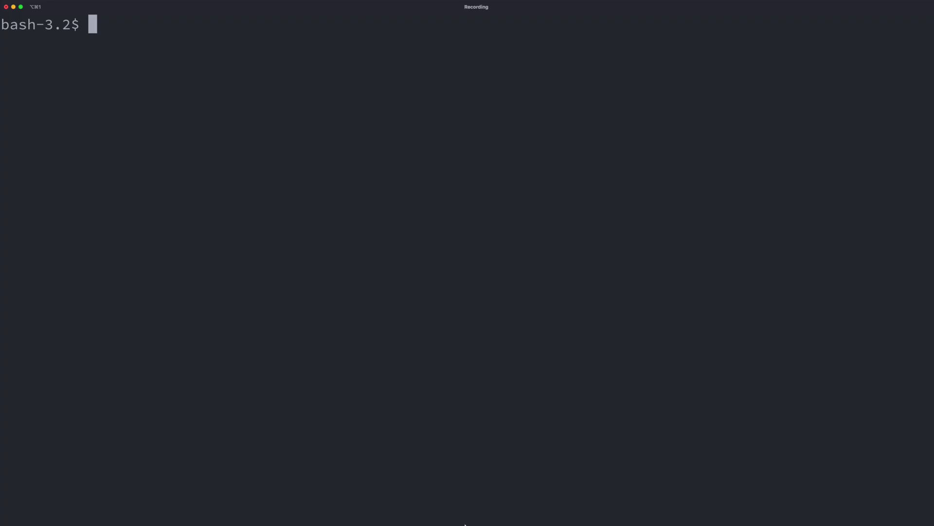
pyautogui.write('ssh -i ~/Downloads/self-hos')
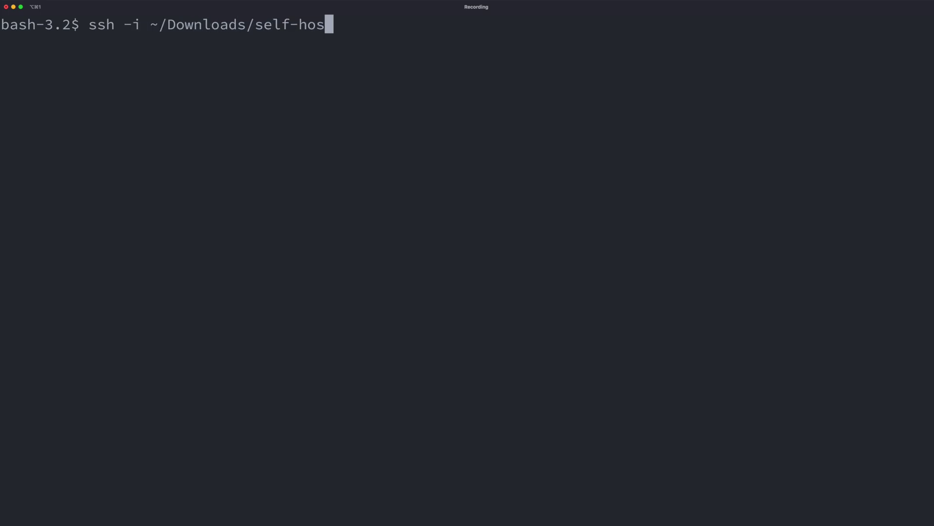
pyautogui.write('t-cloud.pem ubuntu@10.1.1.1')
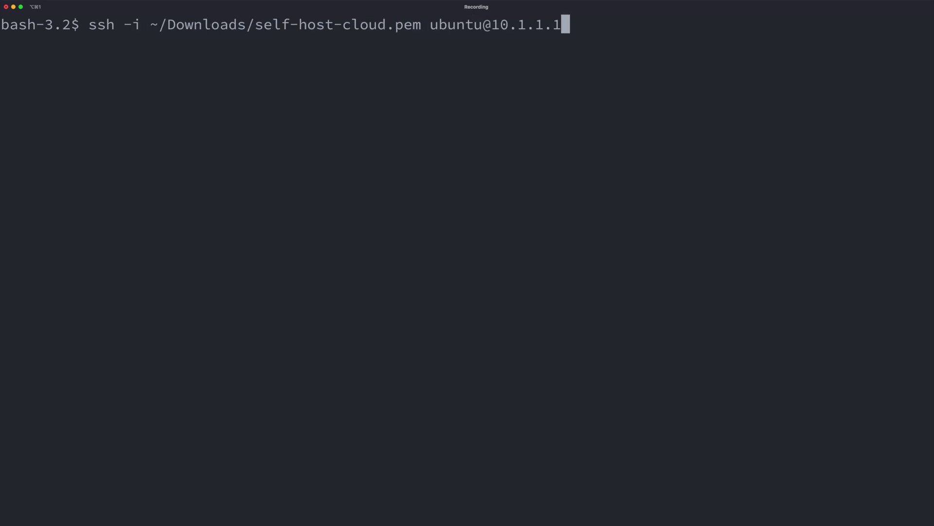
pyautogui.press('Return')
pyautogui.hotkey('ctrl', 'l')
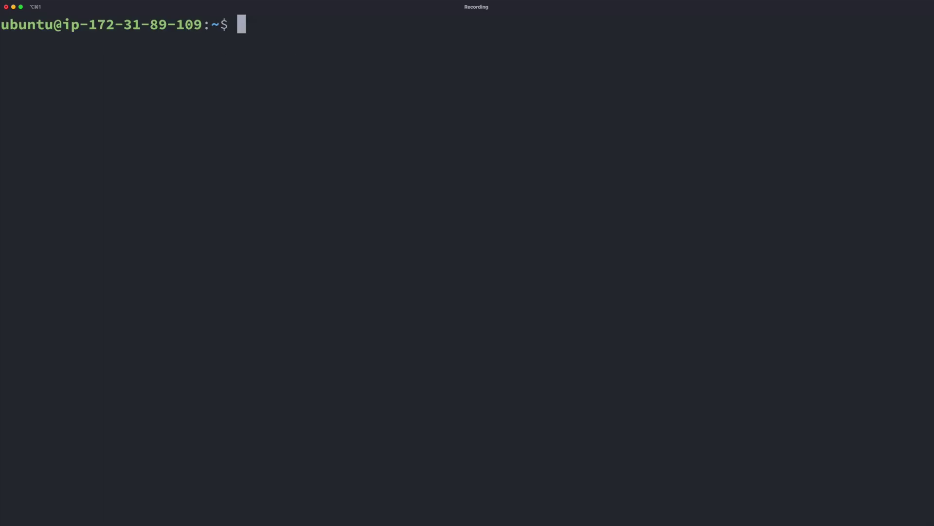